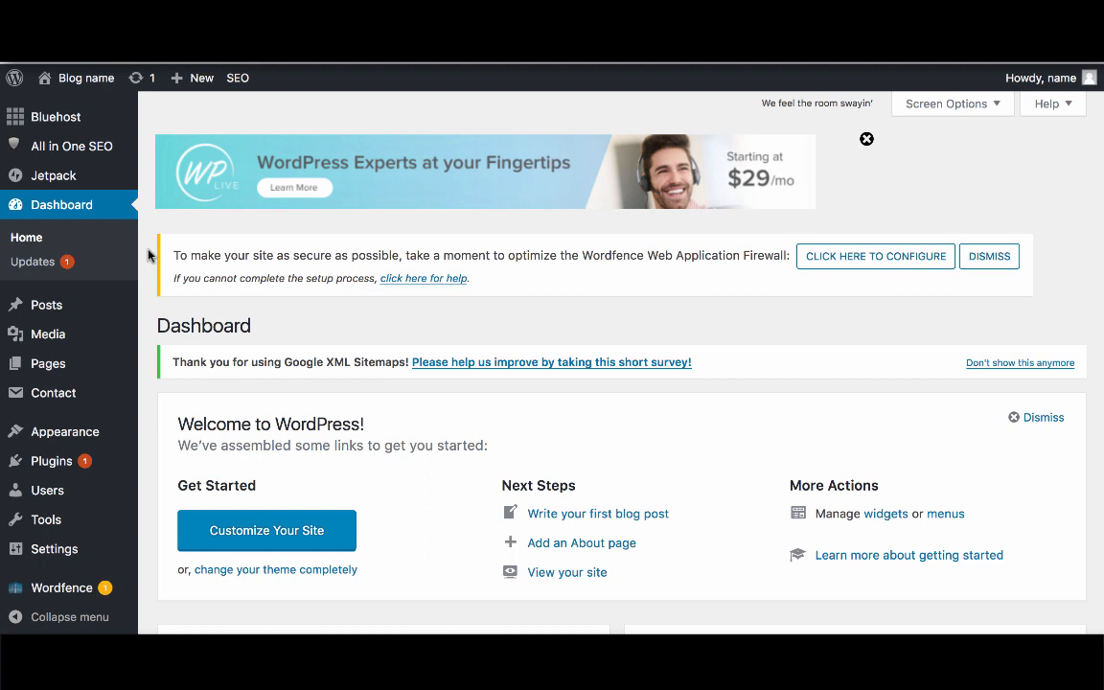
# - Open the live site in a new browser tab and look over its homepage
pyautogui.moveTo(85, 79)
pyautogui.rightClick(72, 111)
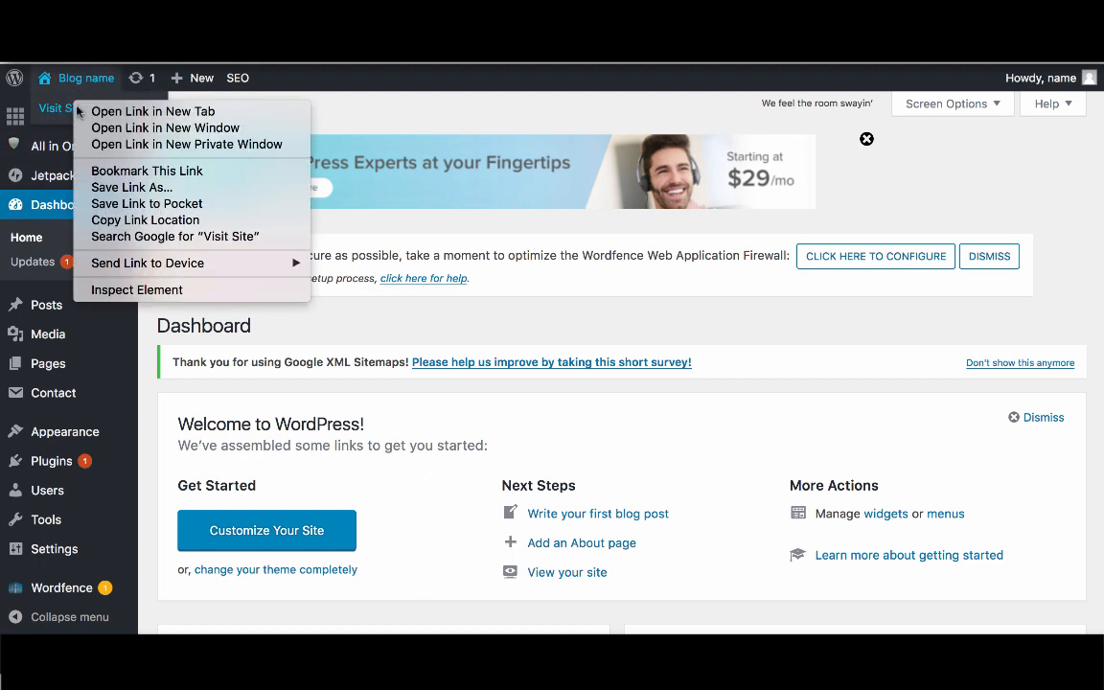
pyautogui.click(86, 109)
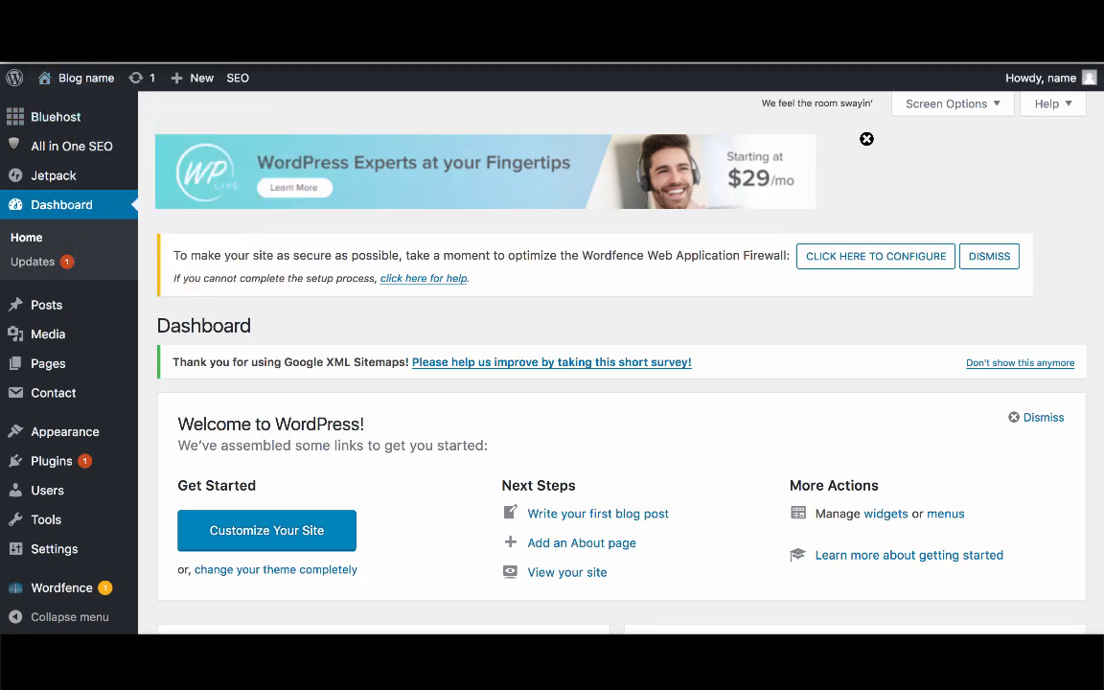
pyautogui.hotkey('ctrl', 'Tab')
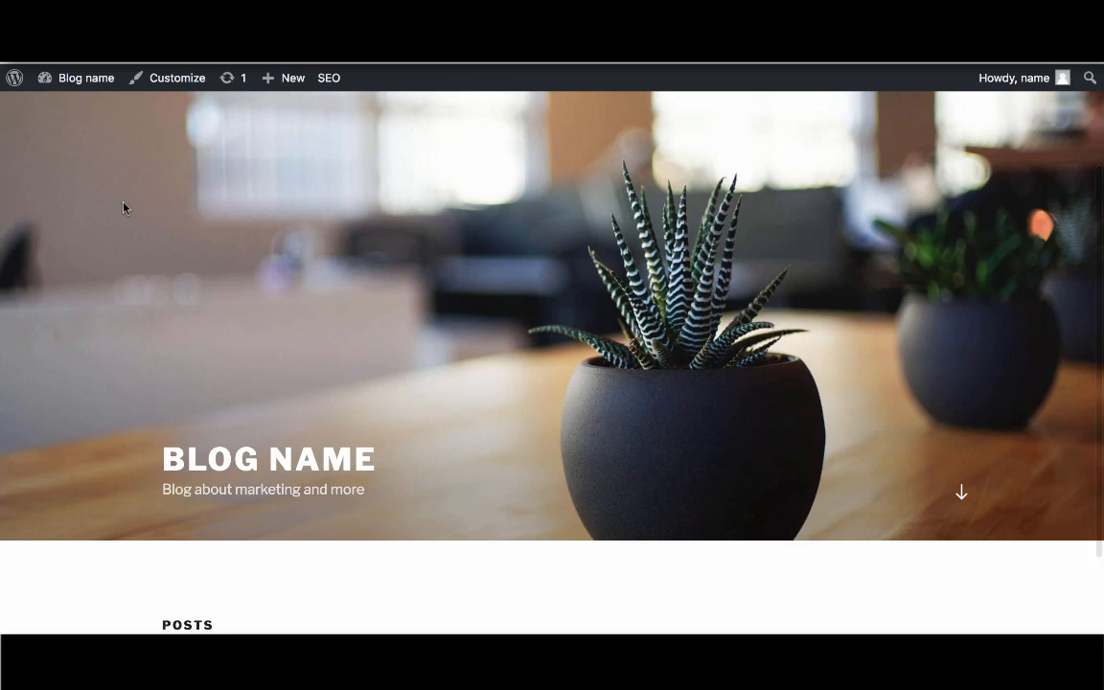
pyautogui.scroll(-1, 123, 207)
pyautogui.scroll(-2, 123, 207)
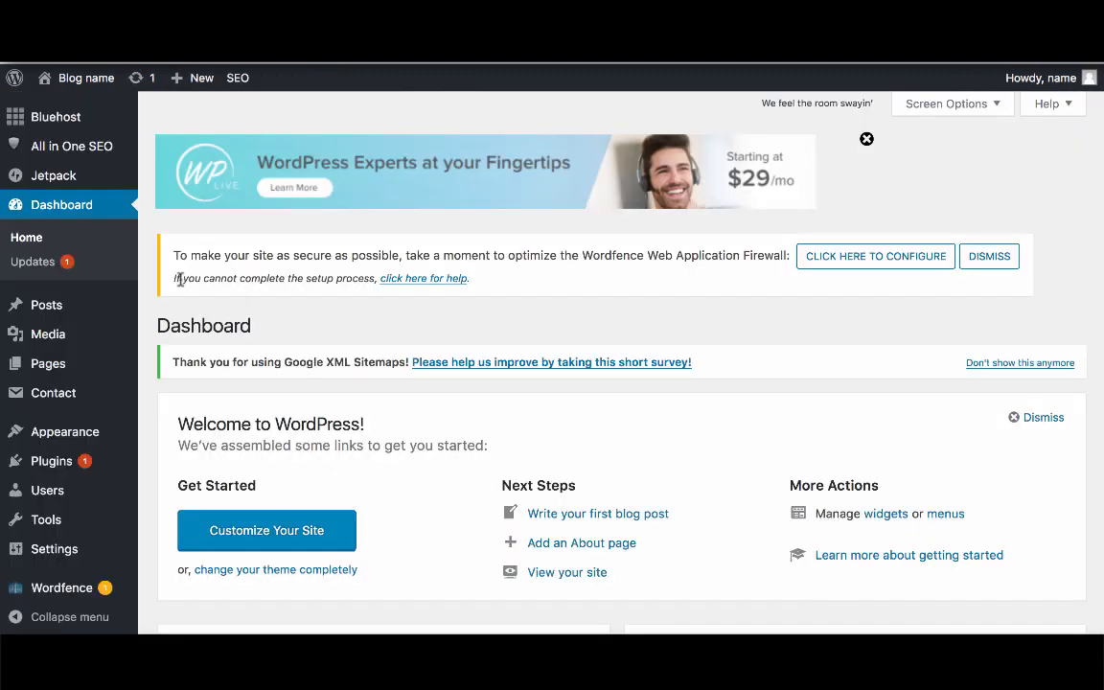
# - Go back to the dashboard and open the WordPress.org theme catalogue from the site's theme management page
pyautogui.moveTo(77, 429)
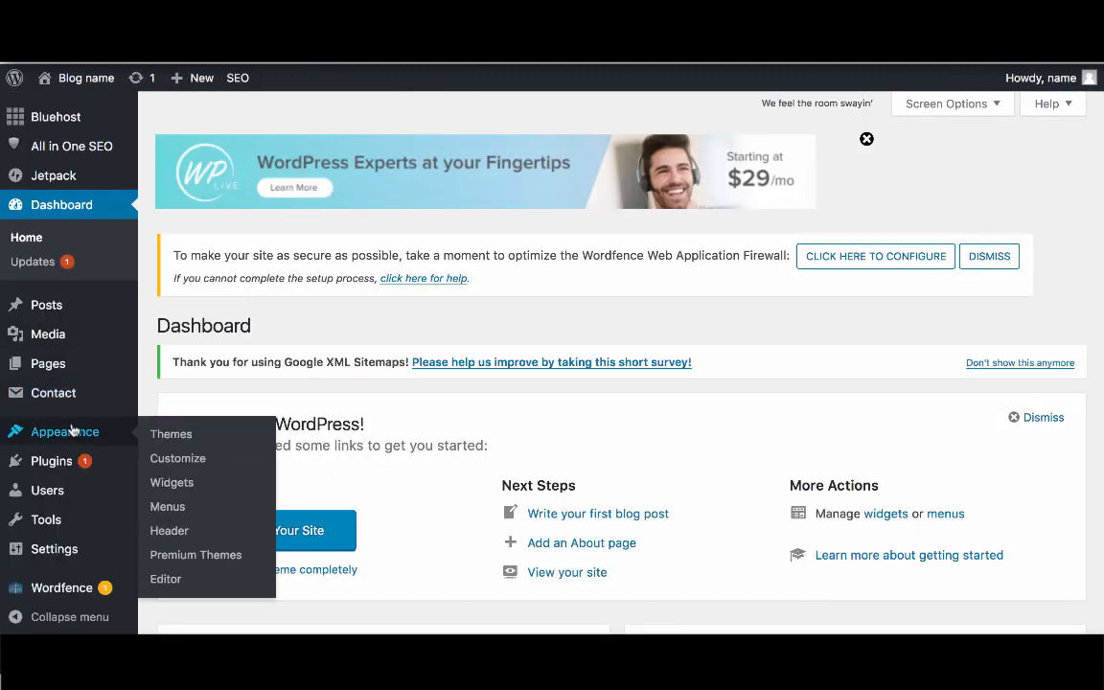
pyautogui.click(160, 435)
pyautogui.click(160, 433)
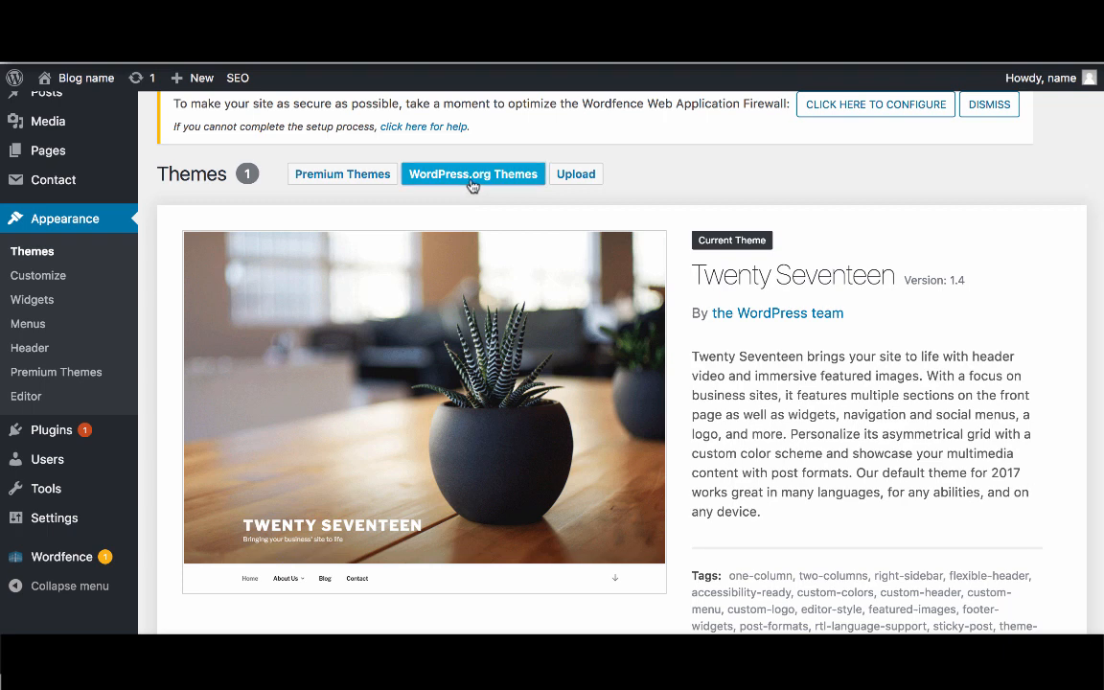
pyautogui.click(472, 182)
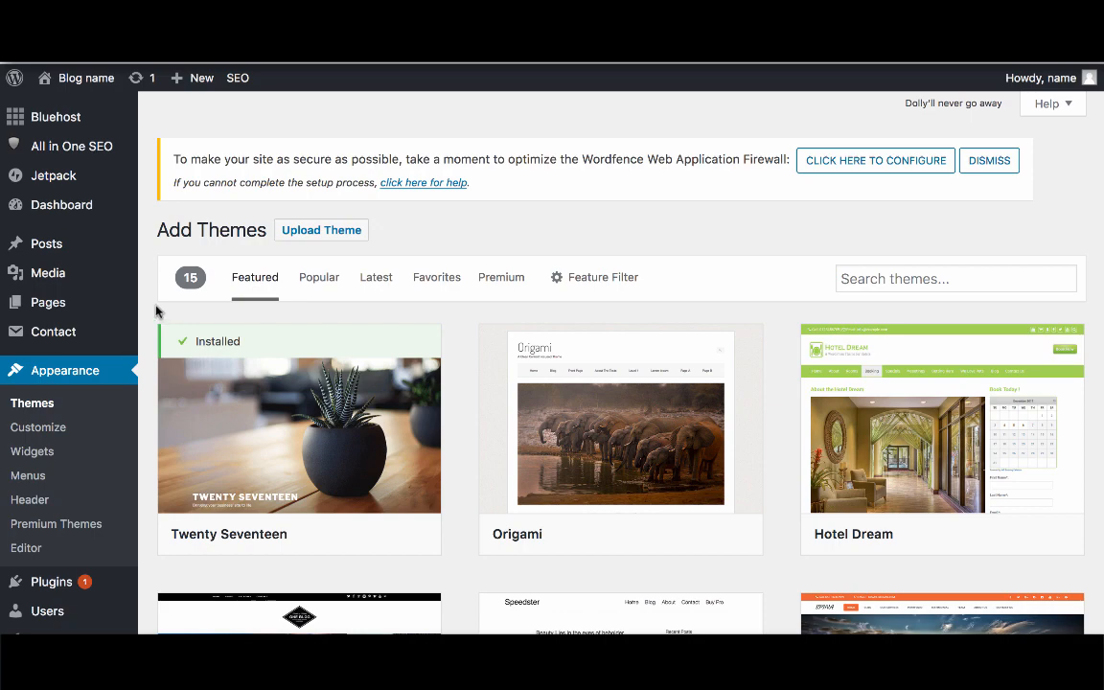
# - Look through the Featured themes and then the Popular themes in the catalogue
pyautogui.scroll(-3, 146, 290)
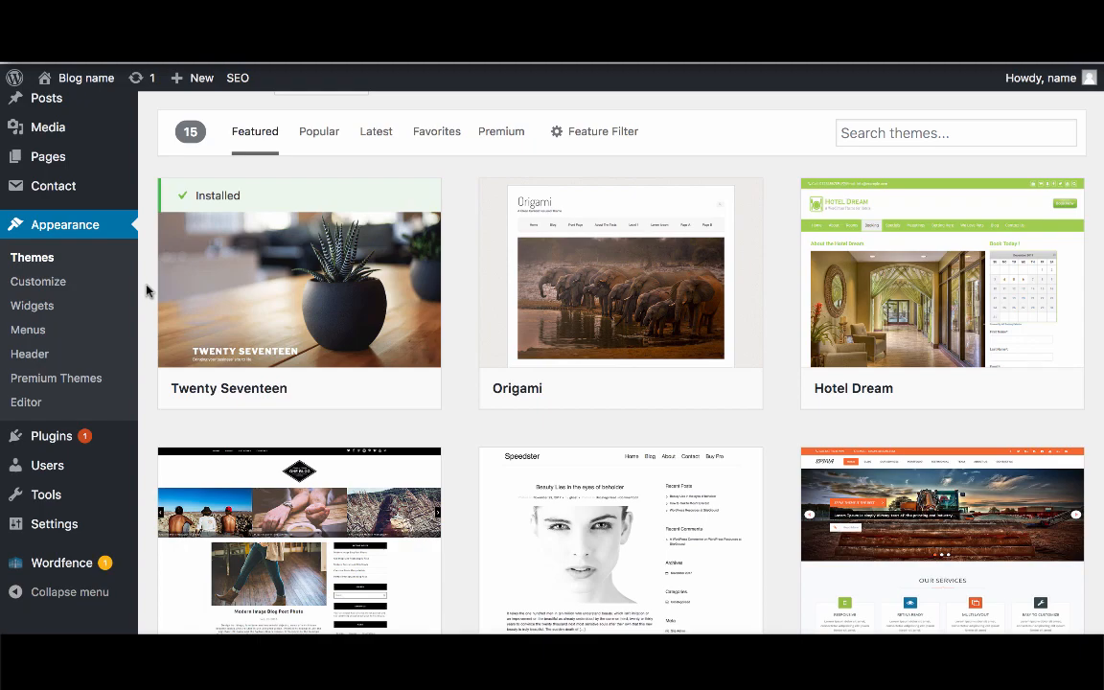
pyautogui.scroll(-10, 147, 290)
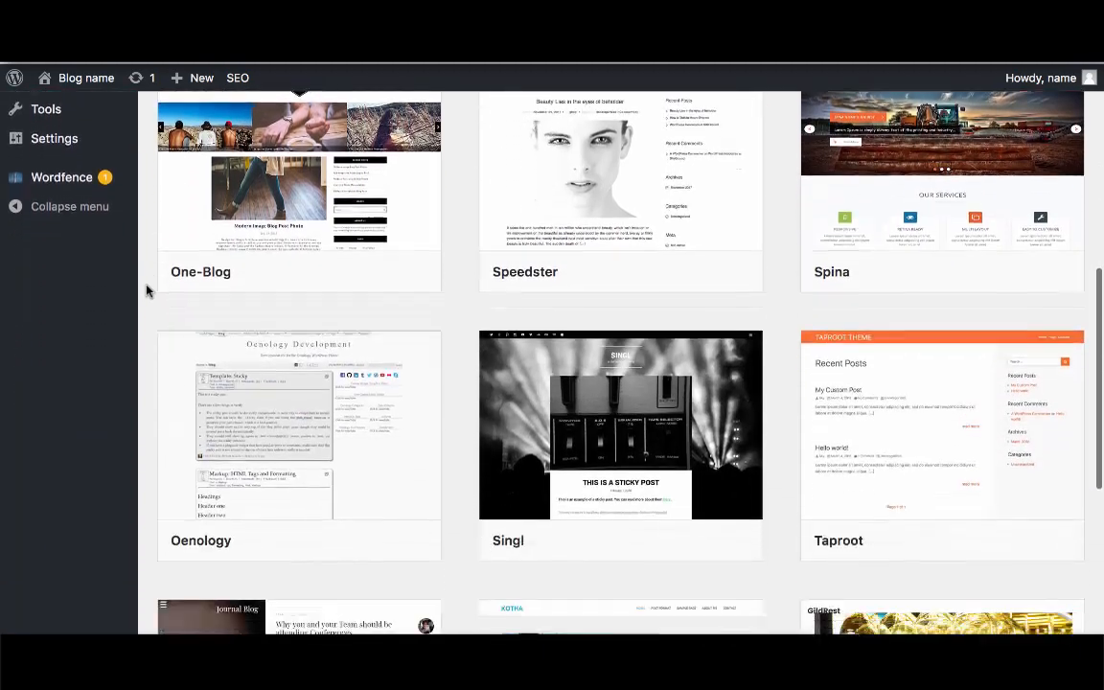
pyautogui.scroll(-5, 147, 291)
pyautogui.scroll(15, 146, 290)
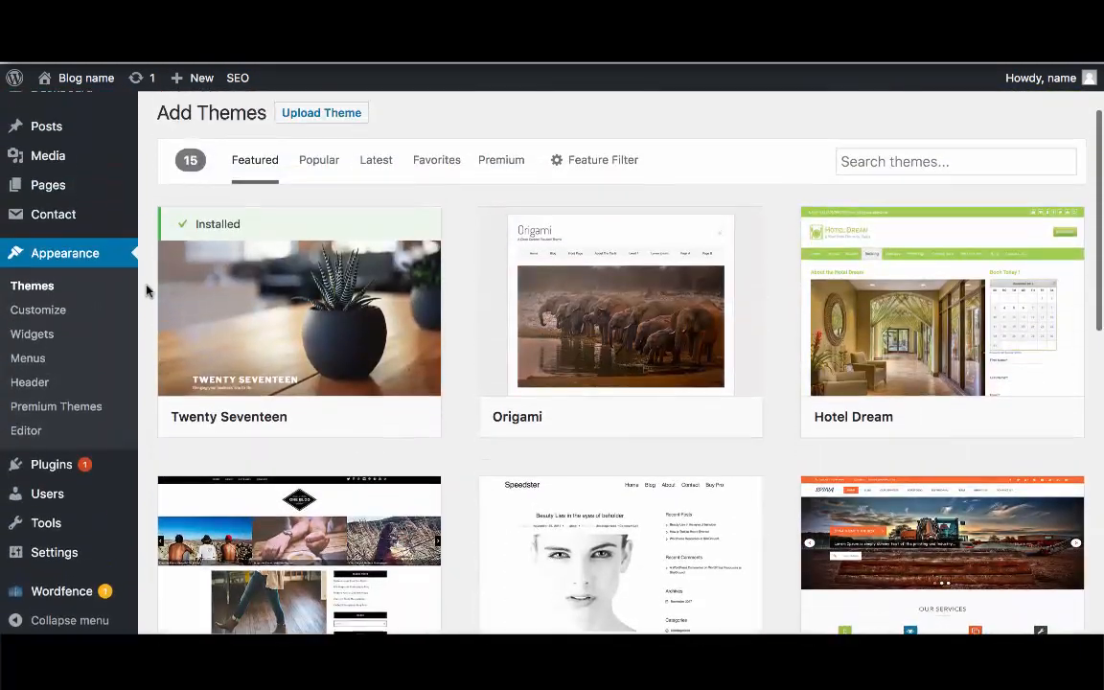
pyautogui.click(316, 169)
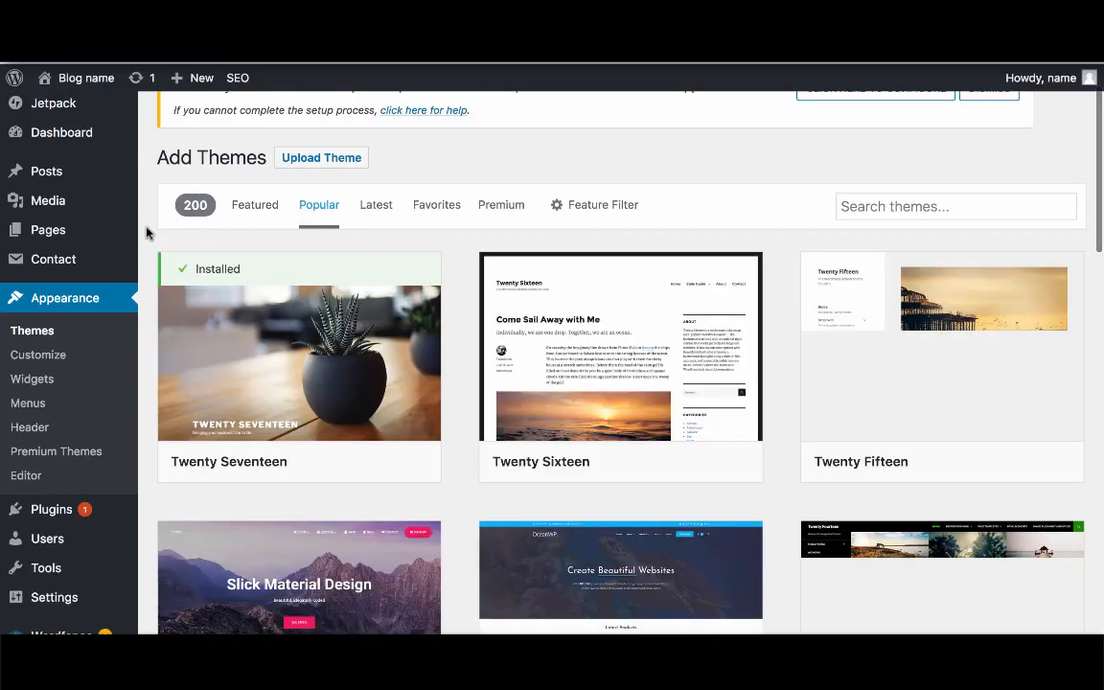
pyautogui.scroll(-2, 146, 232)
pyautogui.scroll(-6, 146, 233)
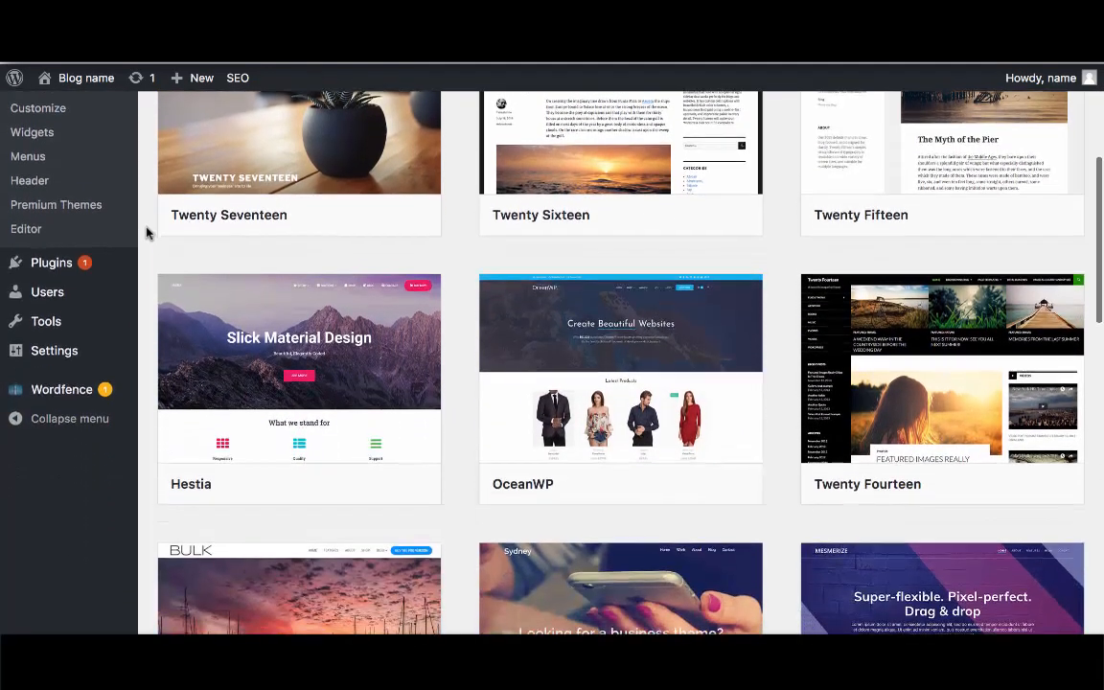
pyautogui.scroll(-7, 147, 233)
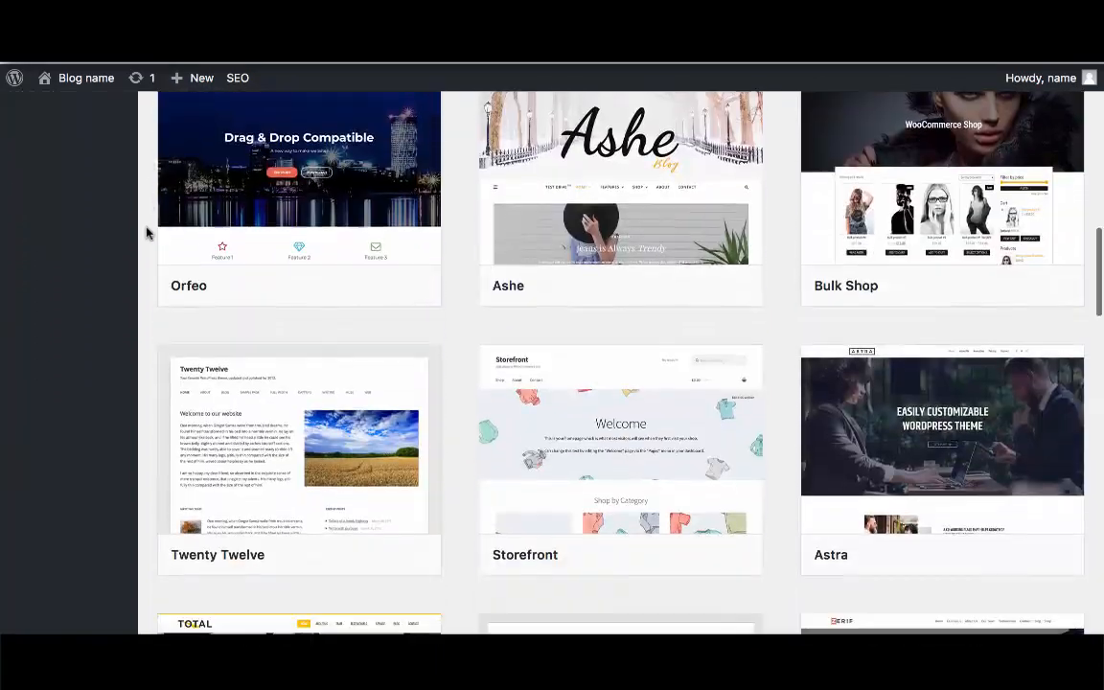
pyautogui.scroll(-2, 147, 233)
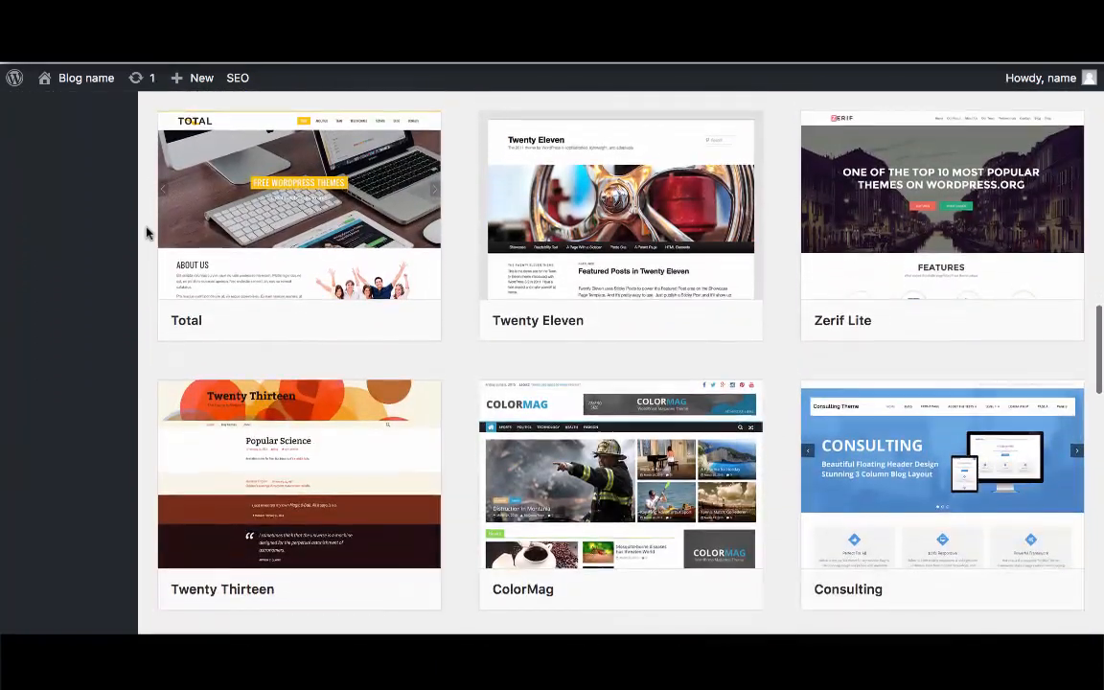
pyautogui.scroll(12, 147, 233)
pyautogui.scroll(3, 146, 233)
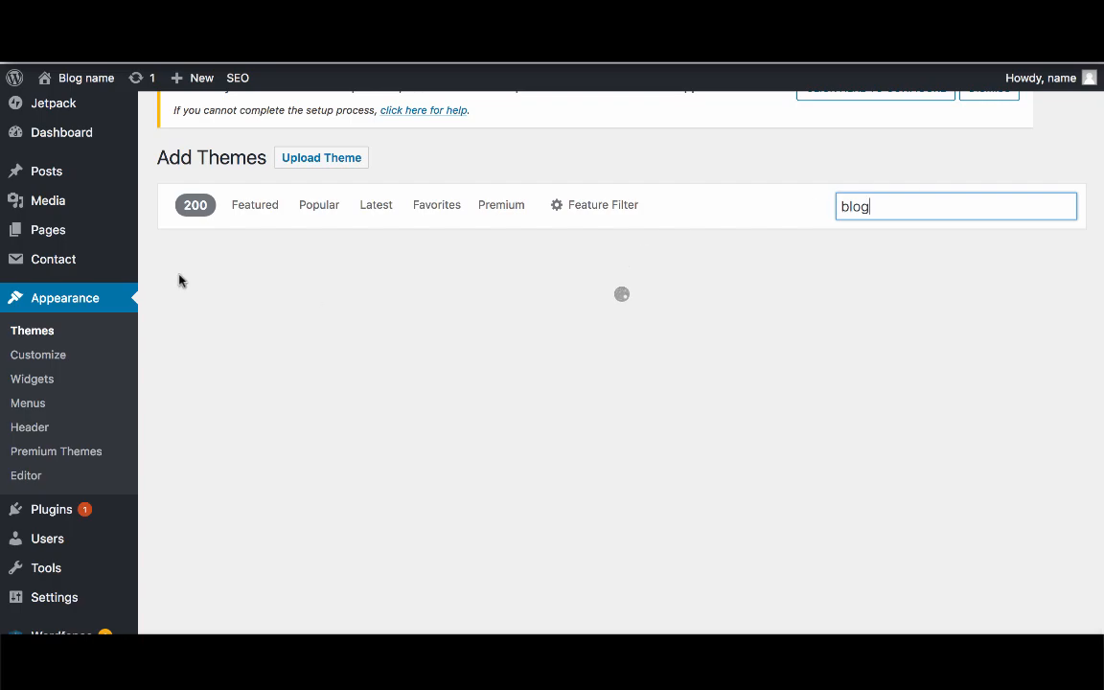
# - Search the theme catalogue for "blog" and look through the matching themes
pyautogui.scroll(-1, 146, 218)
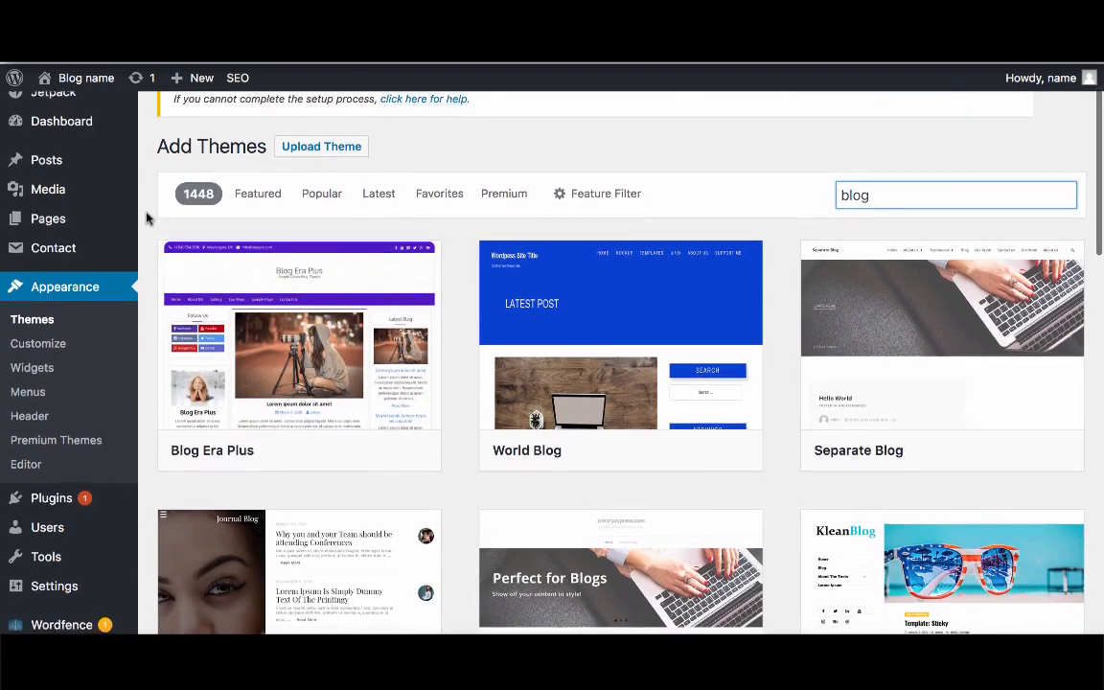
pyautogui.scroll(-3, 147, 219)
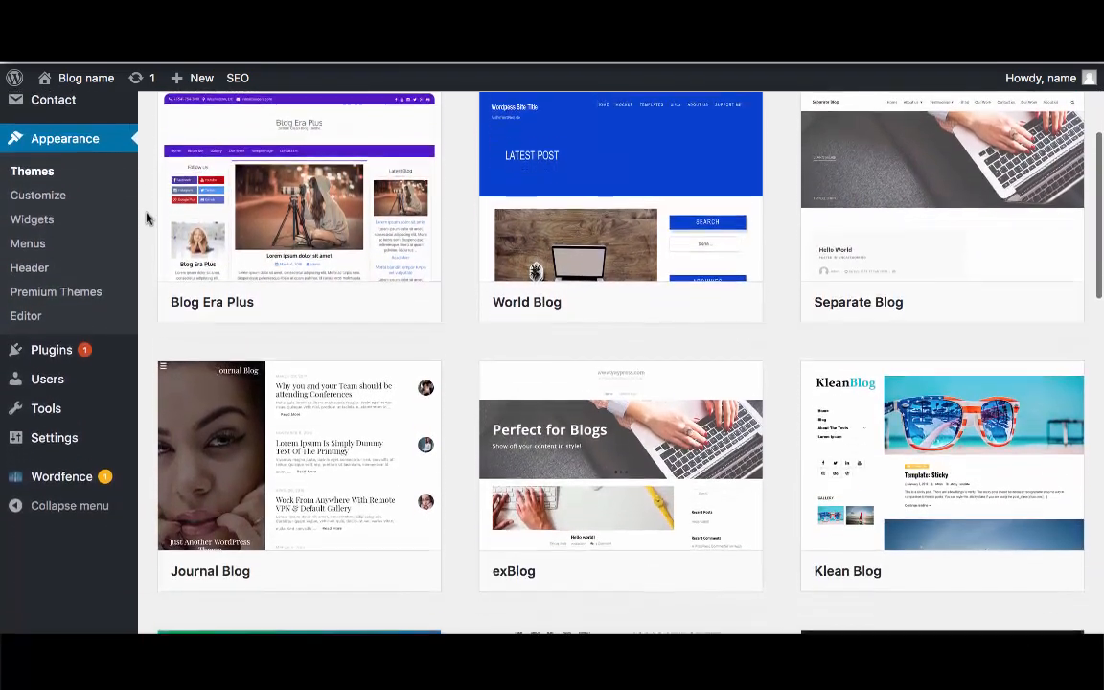
pyautogui.scroll(-9, 147, 219)
pyautogui.scroll(-6, 146, 219)
pyautogui.scroll(-6, 146, 218)
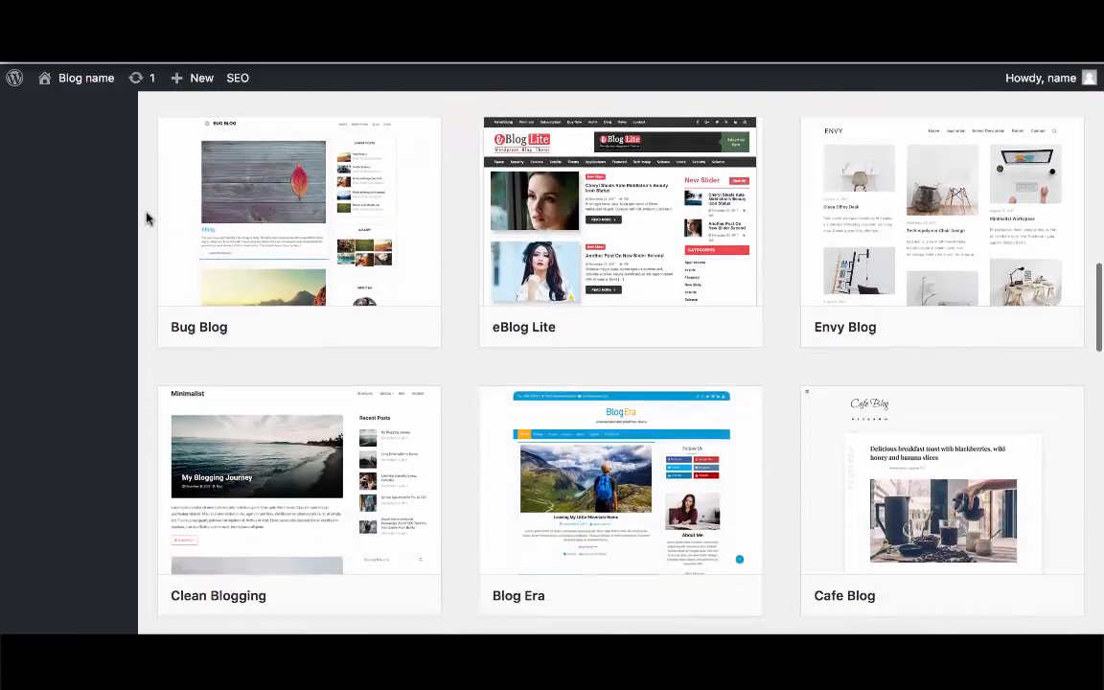
pyautogui.scroll(-9, 146, 218)
pyautogui.scroll(-9, 147, 218)
pyautogui.scroll(-4, 146, 219)
pyautogui.scroll(18, 147, 218)
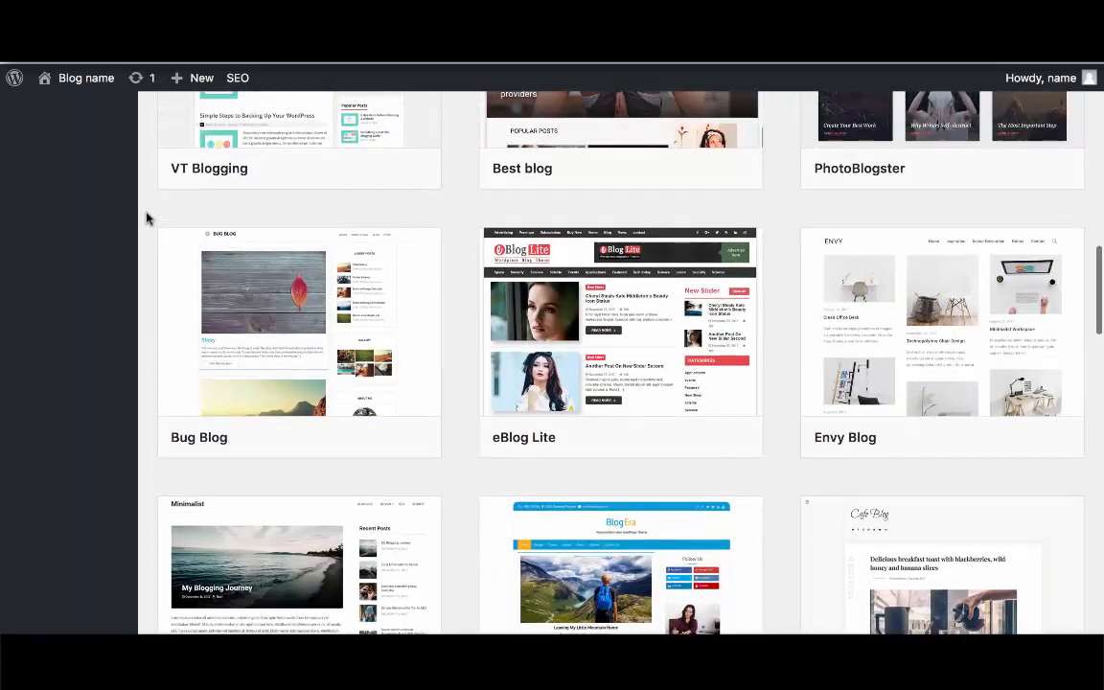
pyautogui.scroll(8, 156, 258)
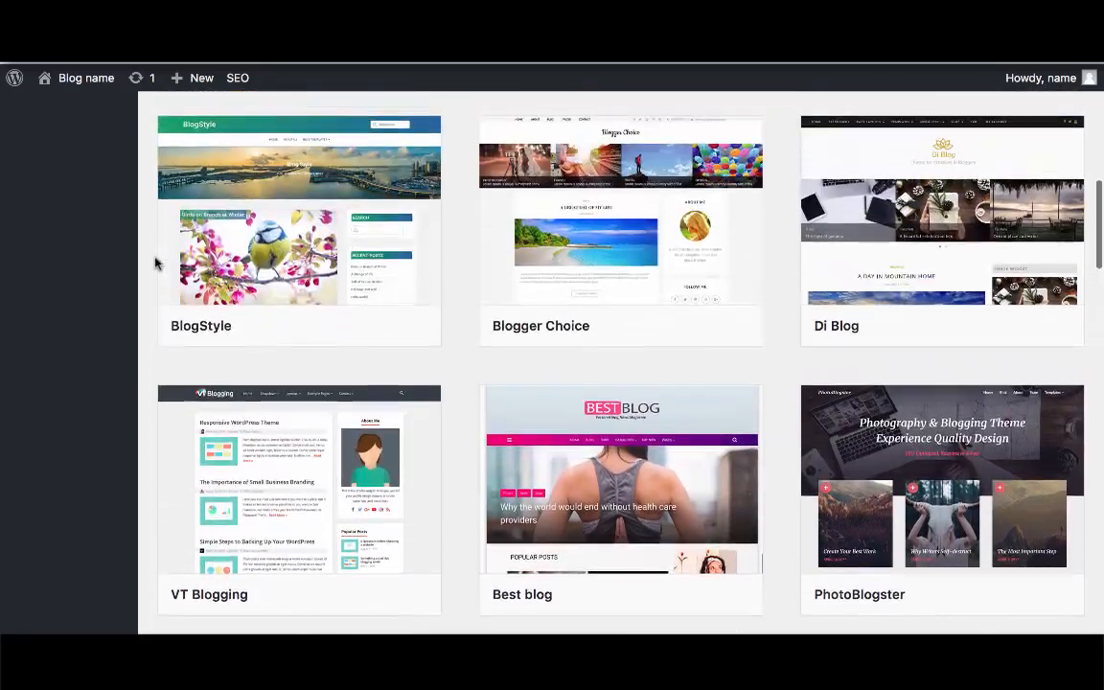
pyautogui.scroll(11, 155, 259)
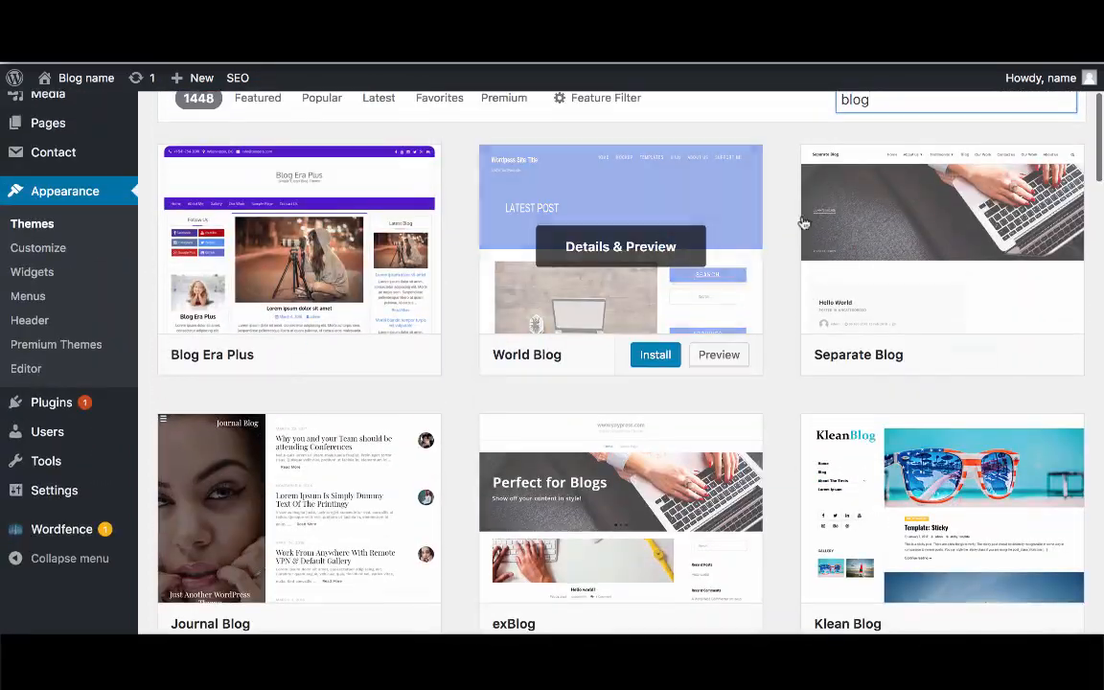
# - Preview the Separate Blog theme, then install and activate it on the site
pyautogui.click(862, 207)
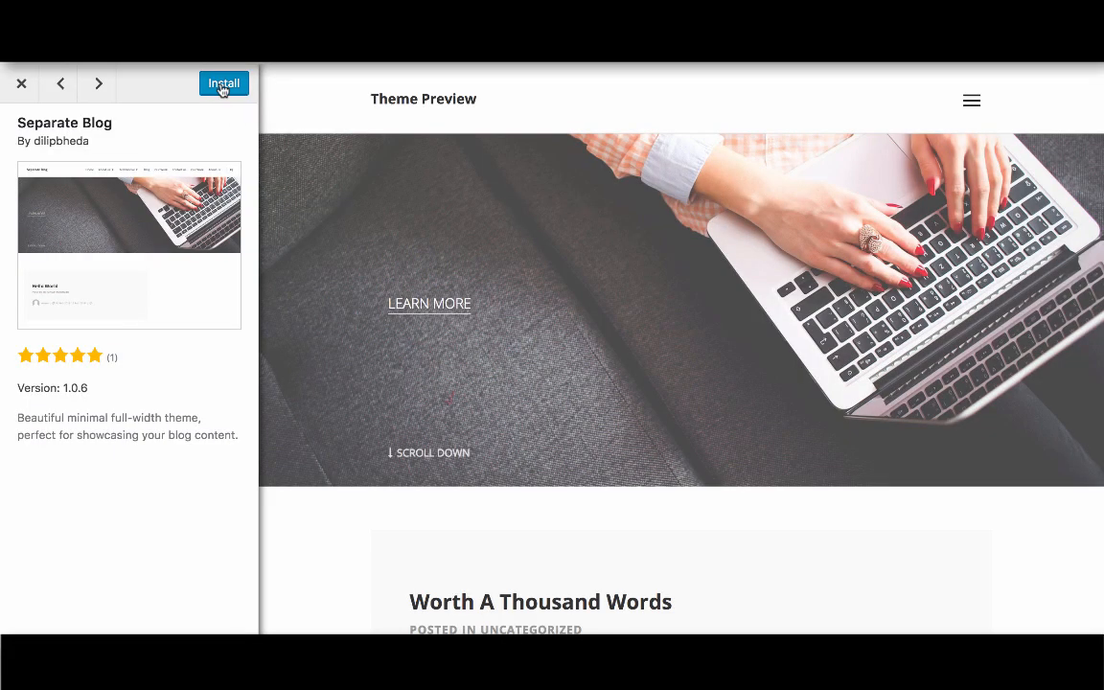
pyautogui.click(223, 85)
pyautogui.click(219, 84)
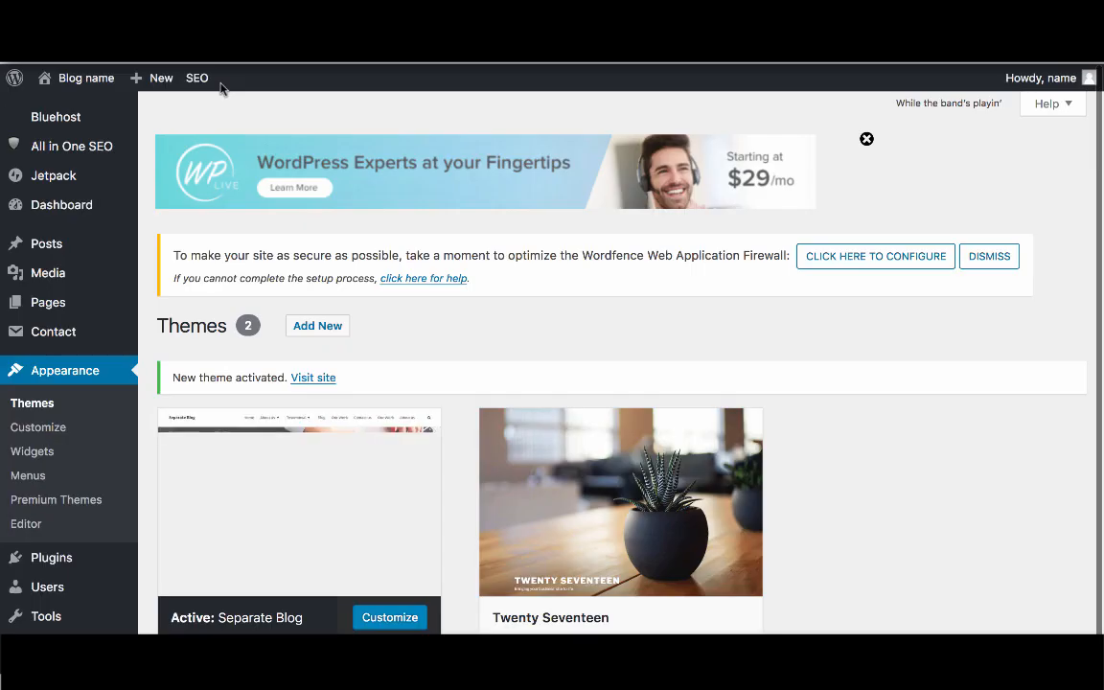
pyautogui.scroll(-1, 154, 242)
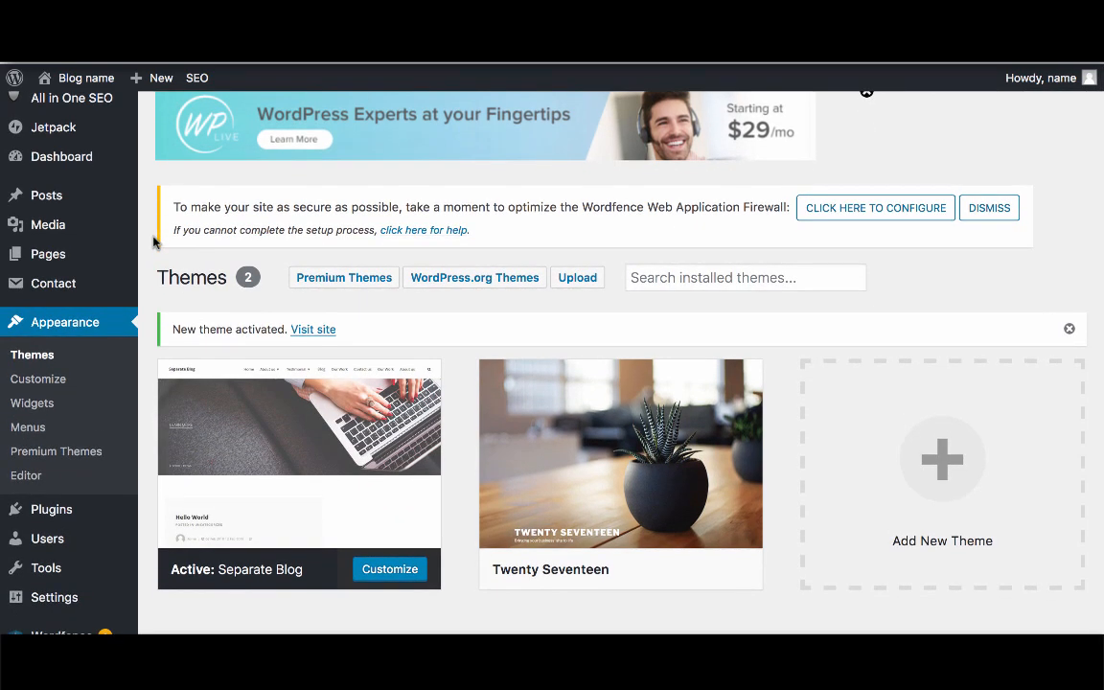
pyautogui.scroll(1, 154, 242)
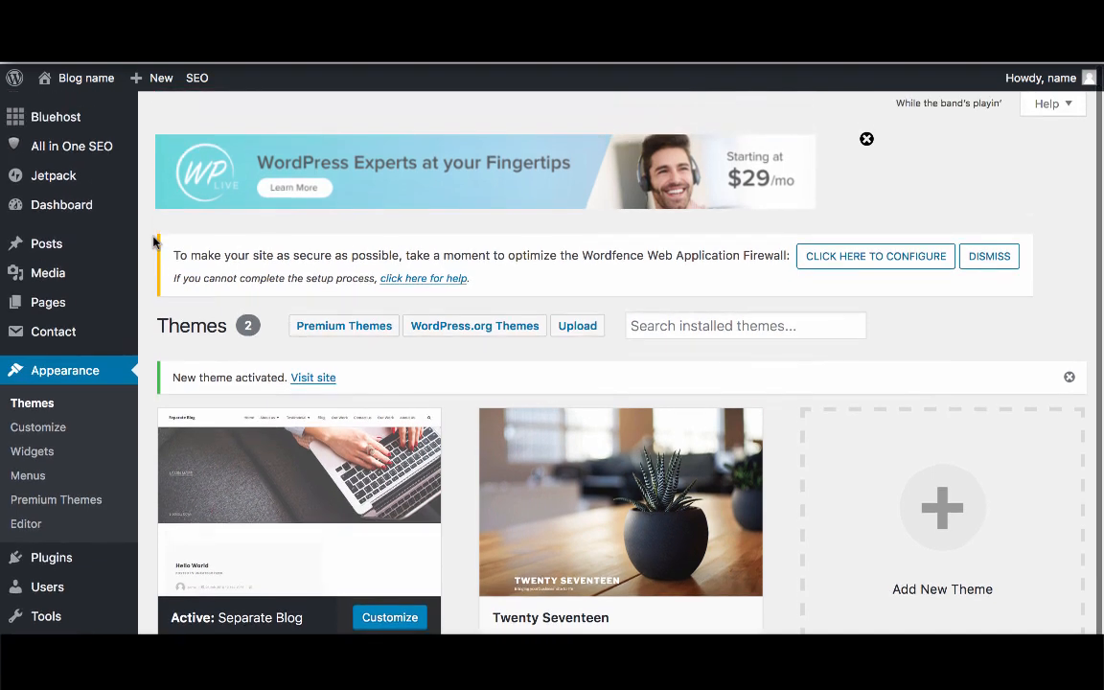
# - Open the live site in a new browser tab and check the homepage down to its footer with the new theme
pyautogui.moveTo(84, 80)
pyautogui.rightClick(83, 111)
pyautogui.click(106, 112)
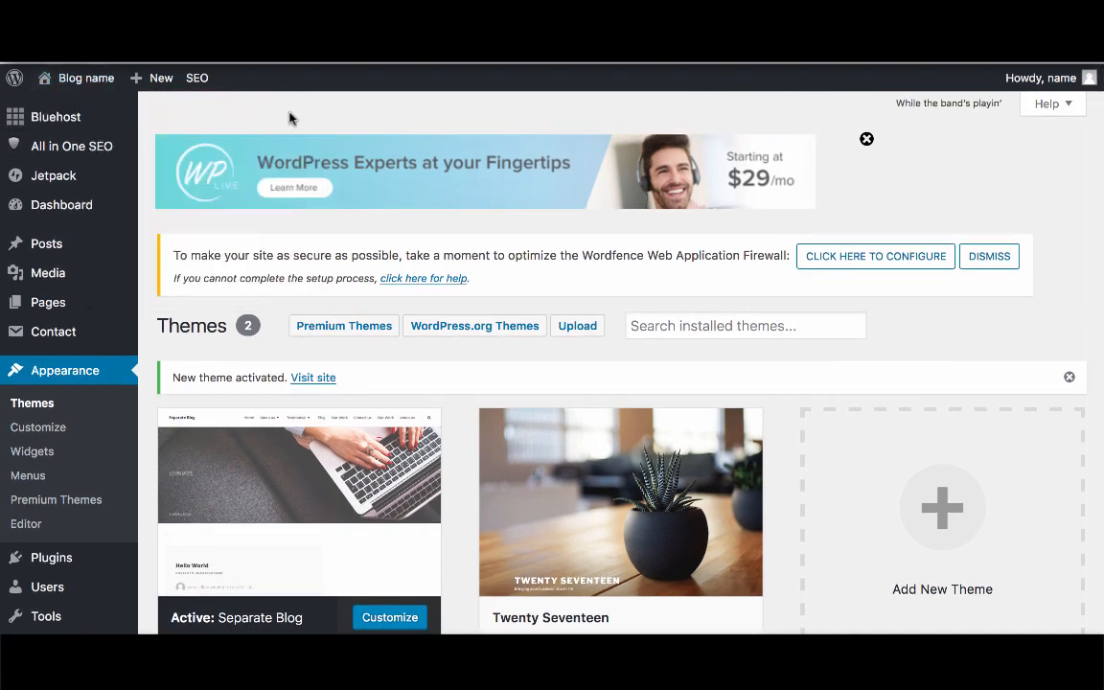
pyautogui.click(201, 19)
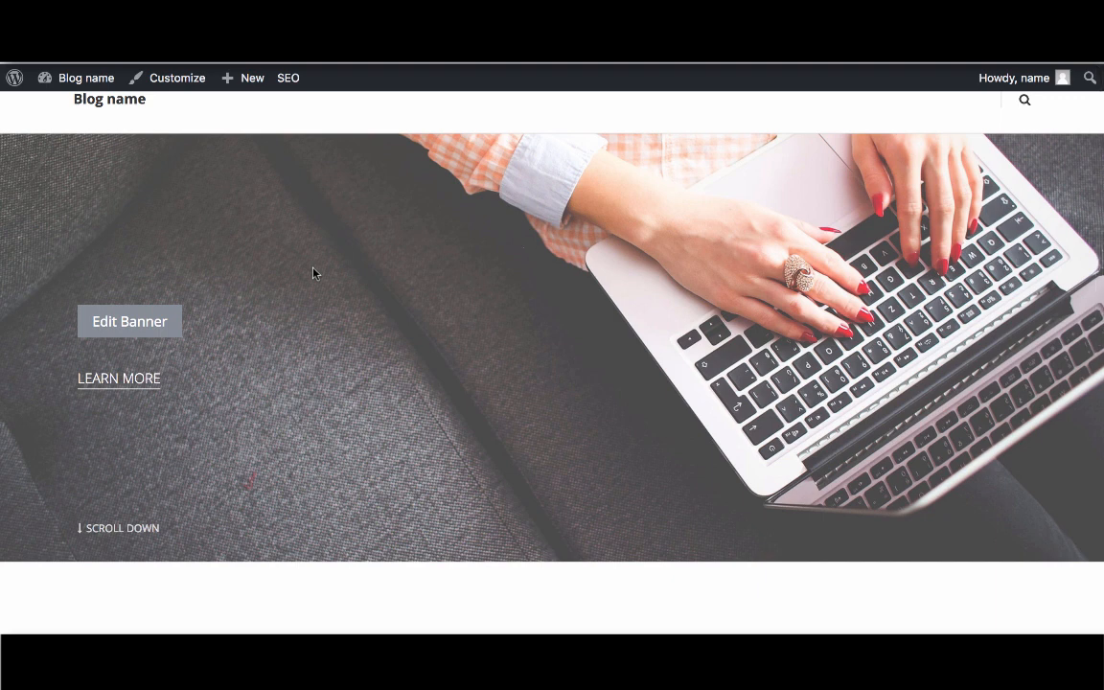
pyautogui.scroll(-5, 312, 273)
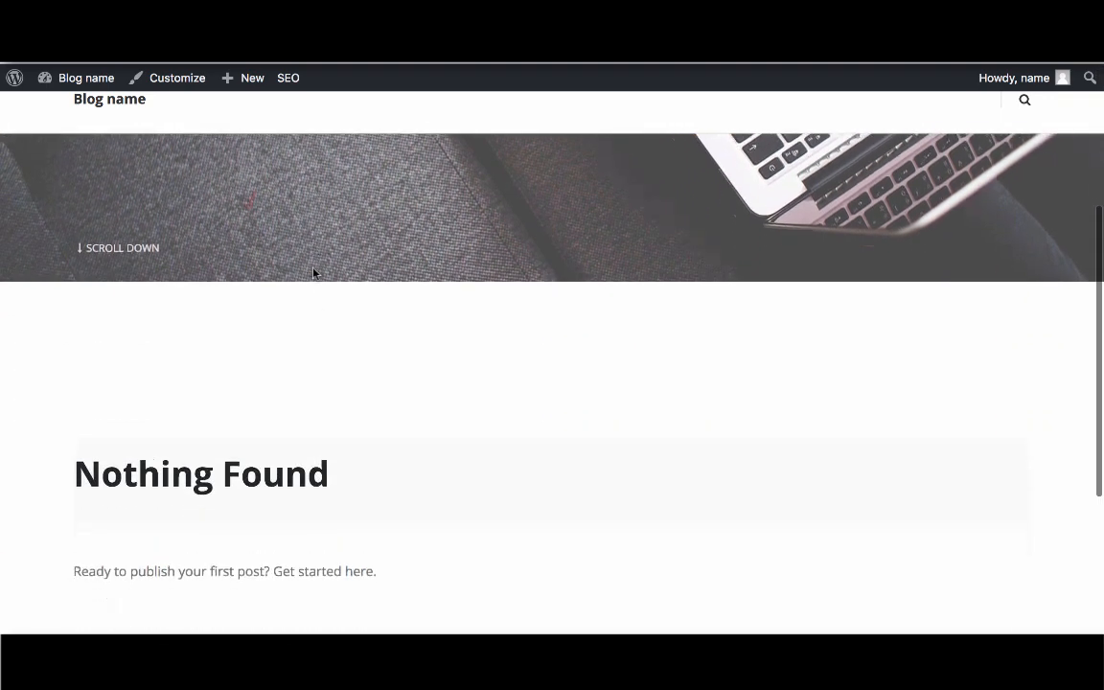
pyautogui.scroll(-5, 312, 273)
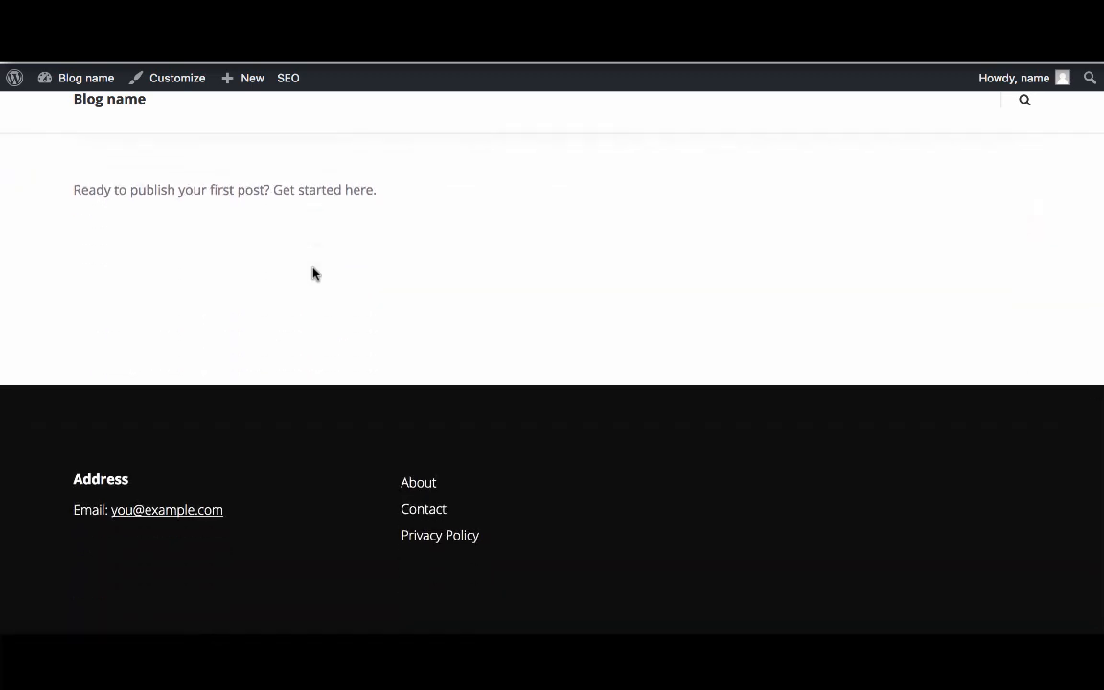
pyautogui.scroll(10, 312, 273)
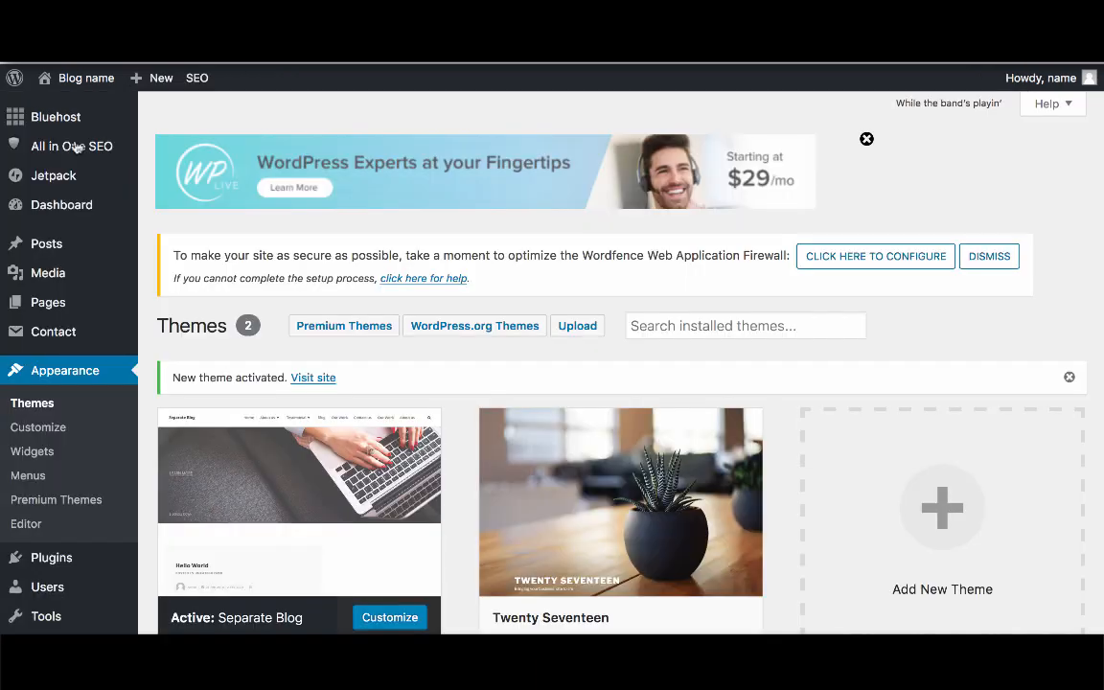
# - Return to the dashboard home and open the Site Identity settings in the theme customizer
pyautogui.moveTo(49, 200)
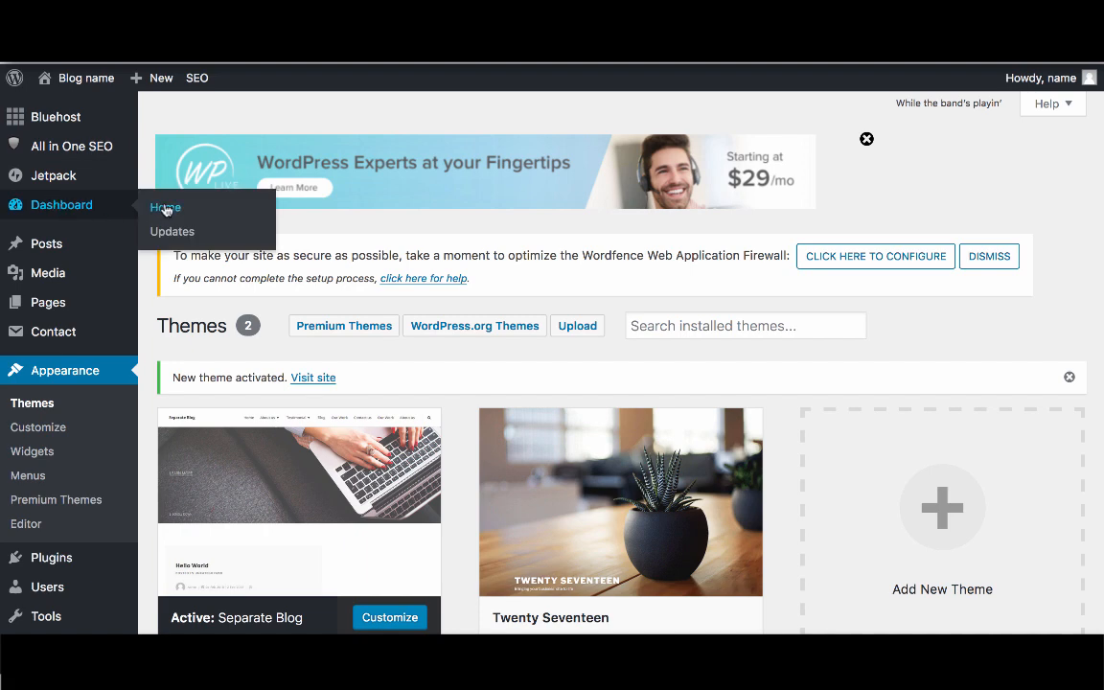
pyautogui.click(166, 209)
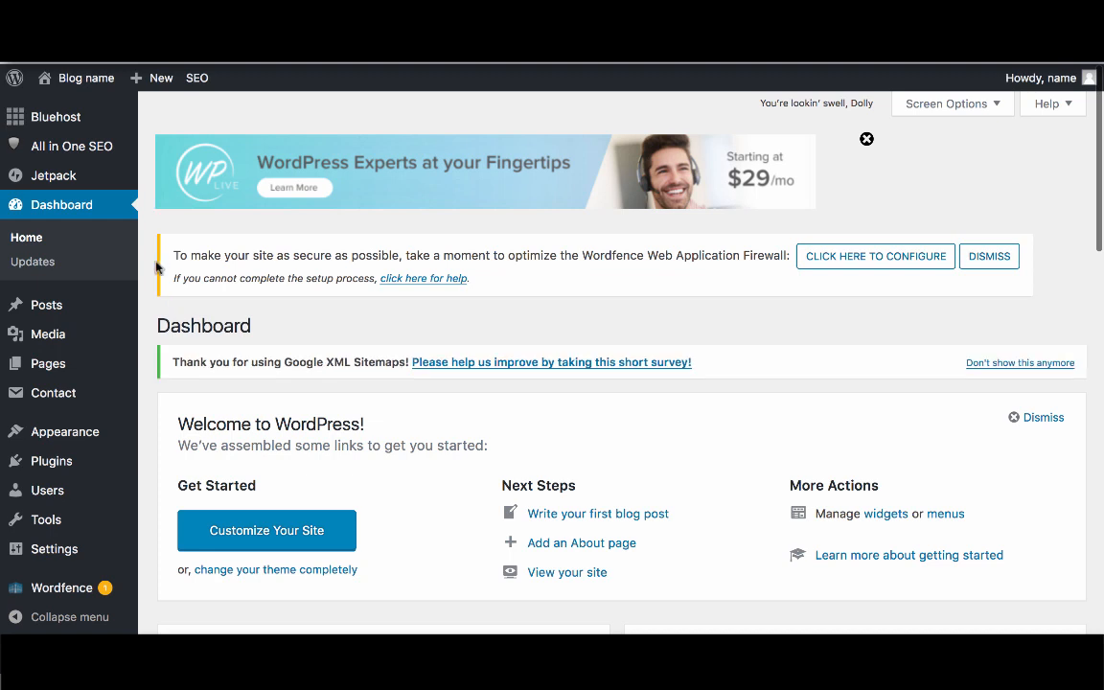
pyautogui.moveTo(72, 433)
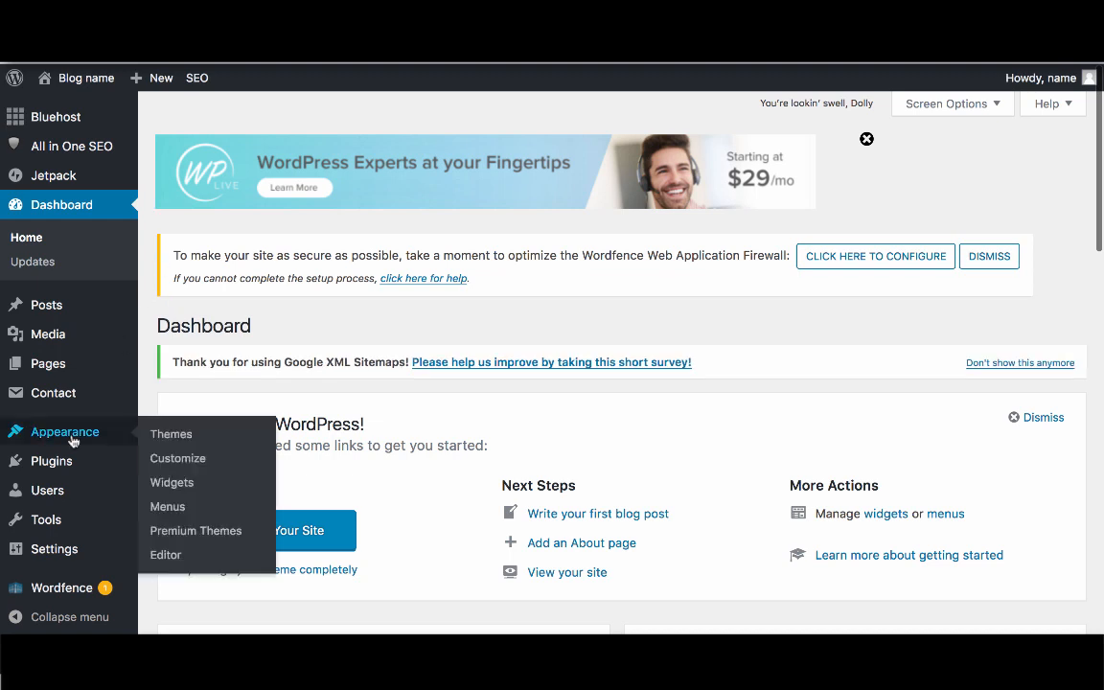
pyautogui.click(167, 459)
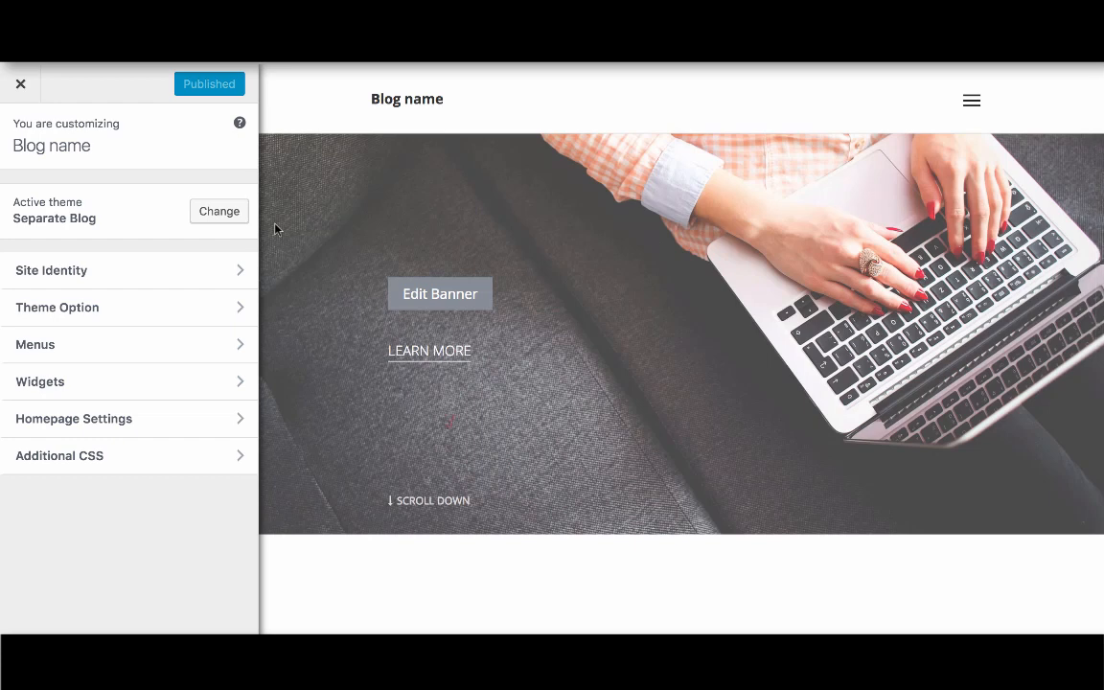
pyautogui.click(231, 271)
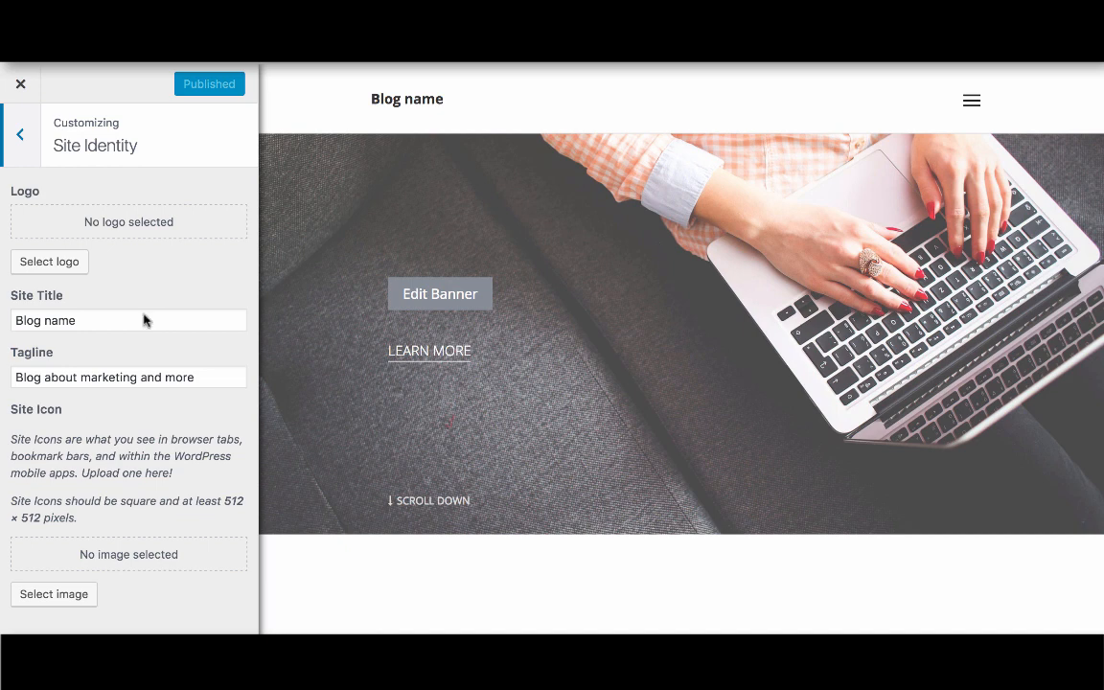
# - Review the customizer's Theme Option settings for the banner, social media links and footer address
pyautogui.click(21, 136)
pyautogui.click(85, 306)
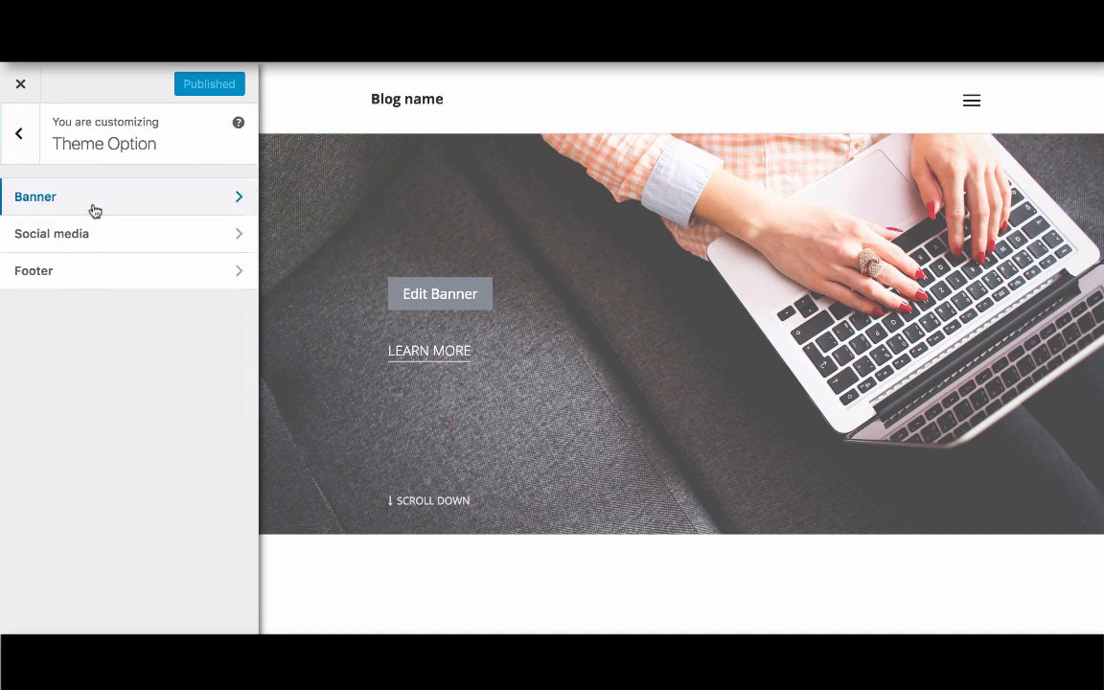
pyautogui.click(95, 209)
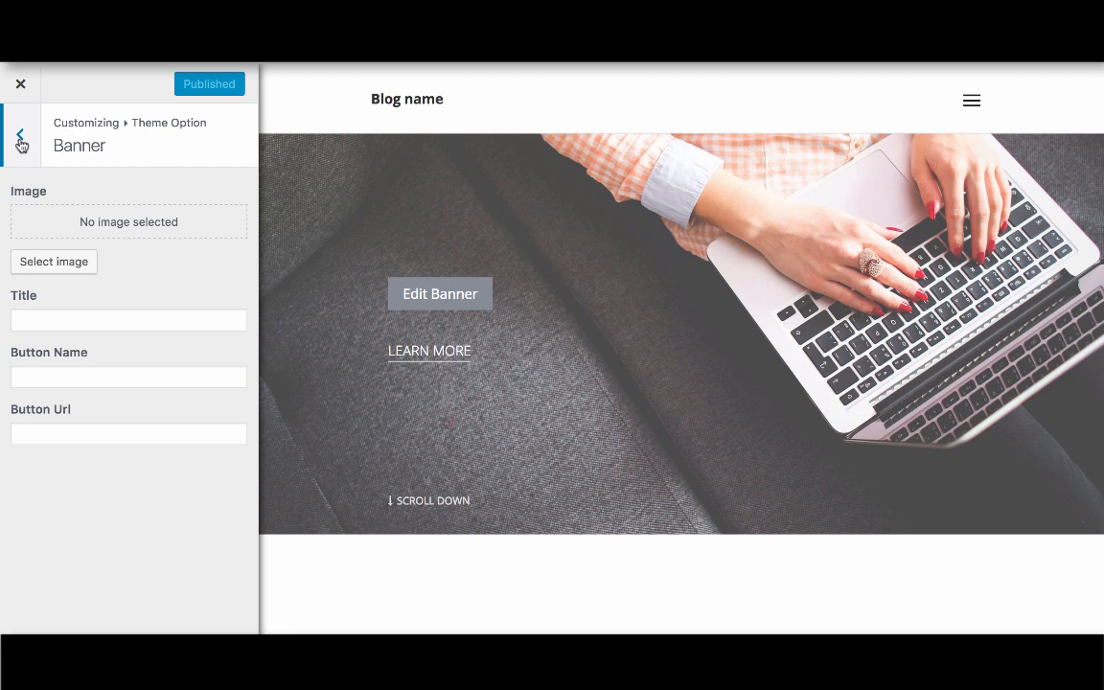
pyautogui.click(29, 146)
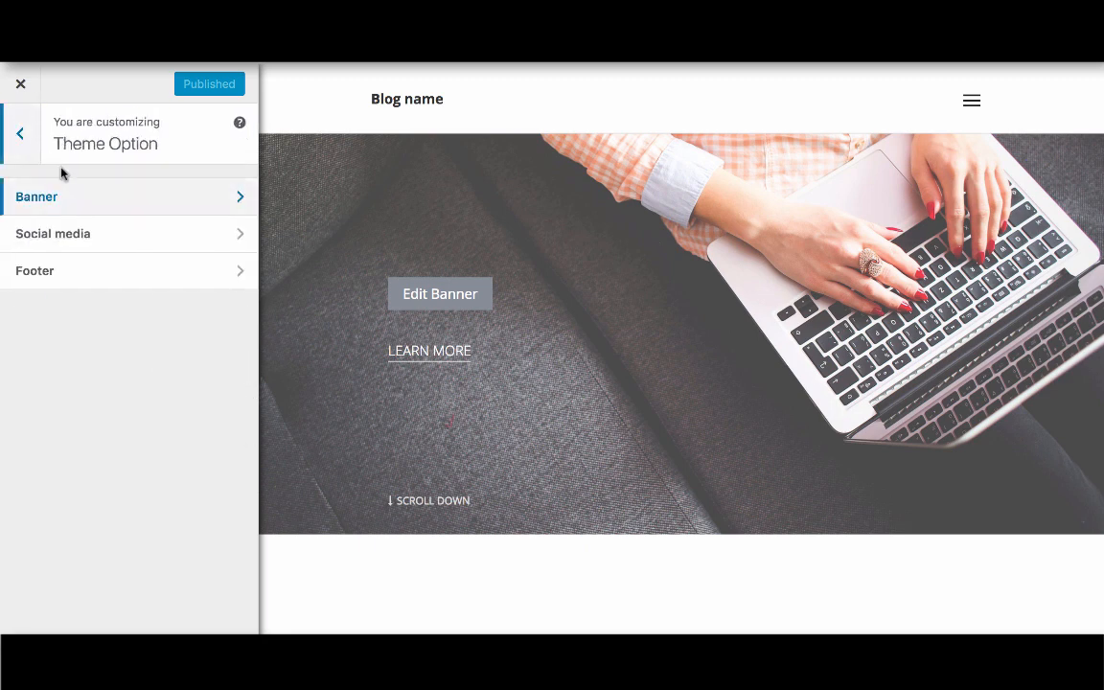
pyautogui.click(74, 243)
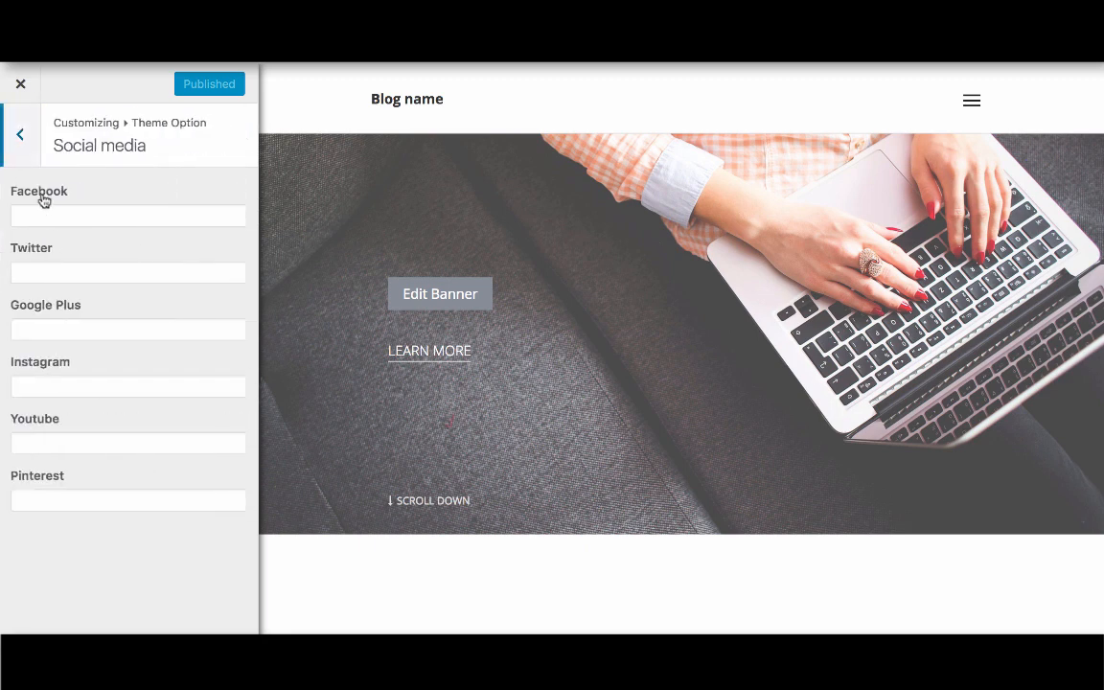
pyautogui.click(29, 142)
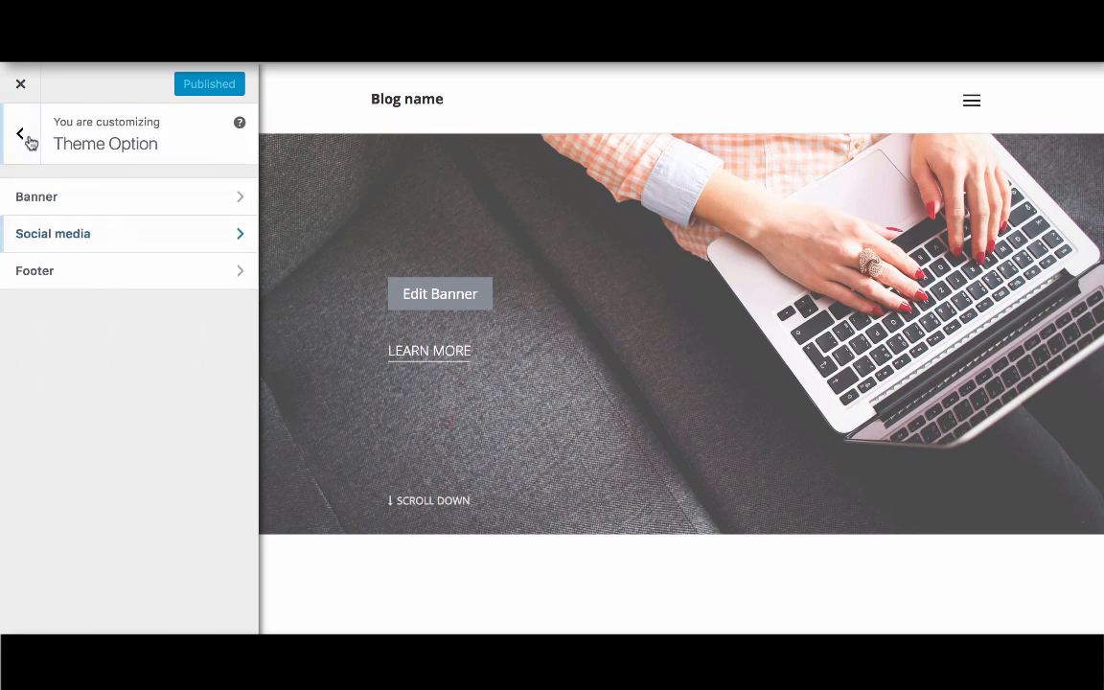
pyautogui.click(39, 271)
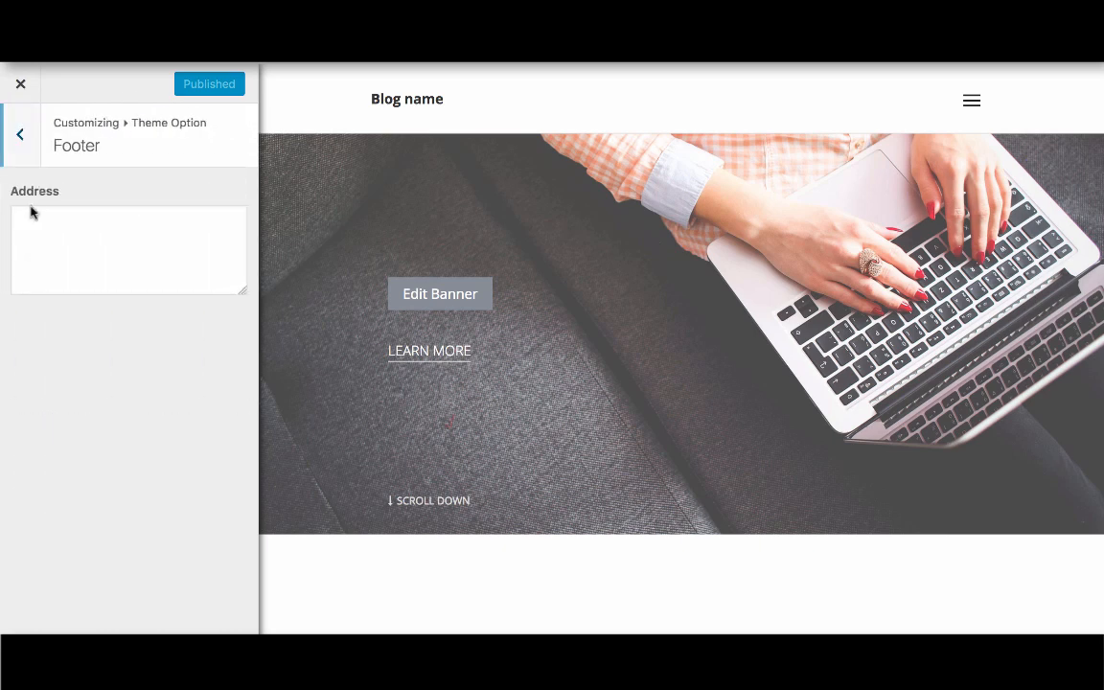
pyautogui.click(29, 148)
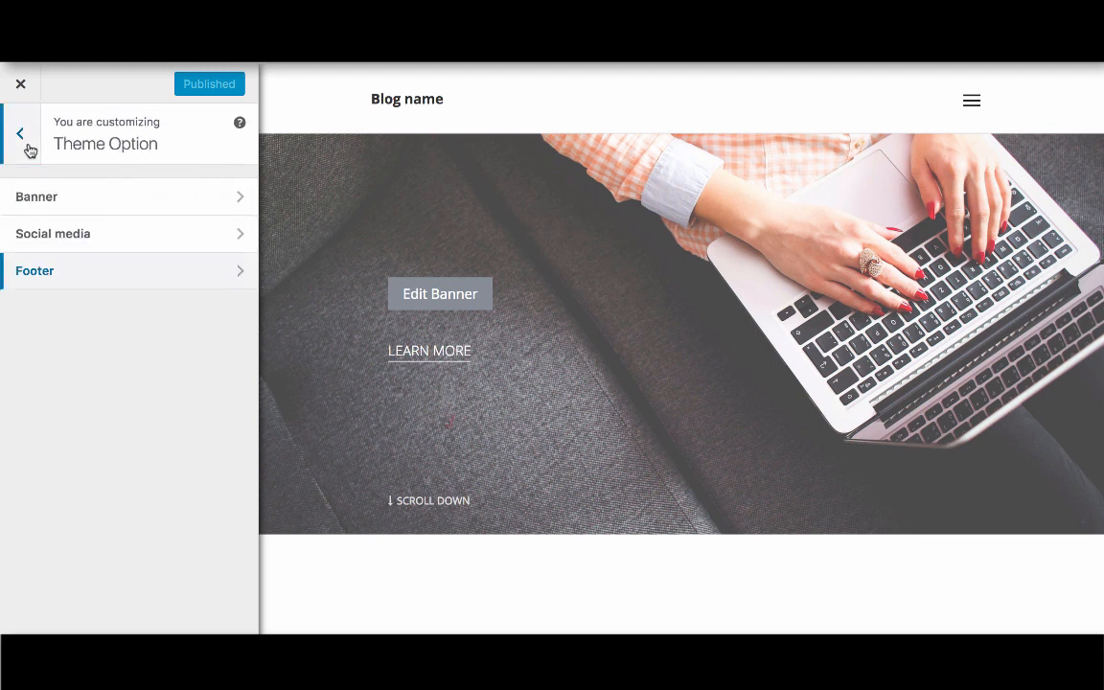
# - Review the customizer's Menus, Widgets and Homepage Settings sections, and close the customizer
pyautogui.click(27, 148)
pyautogui.click(38, 344)
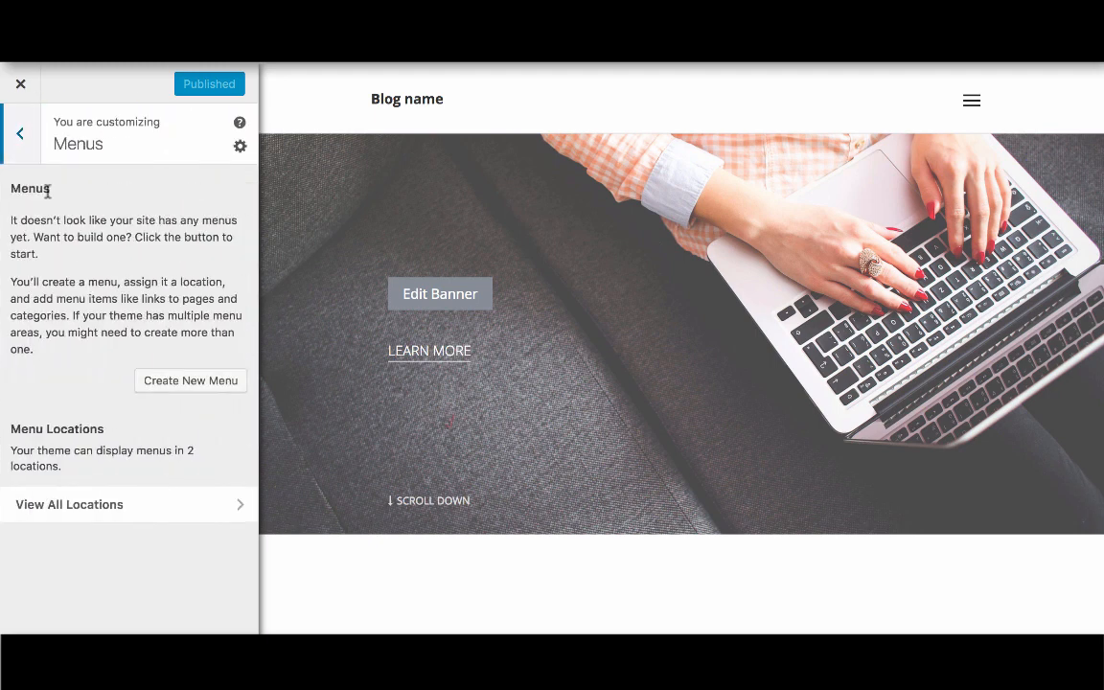
pyautogui.click(21, 135)
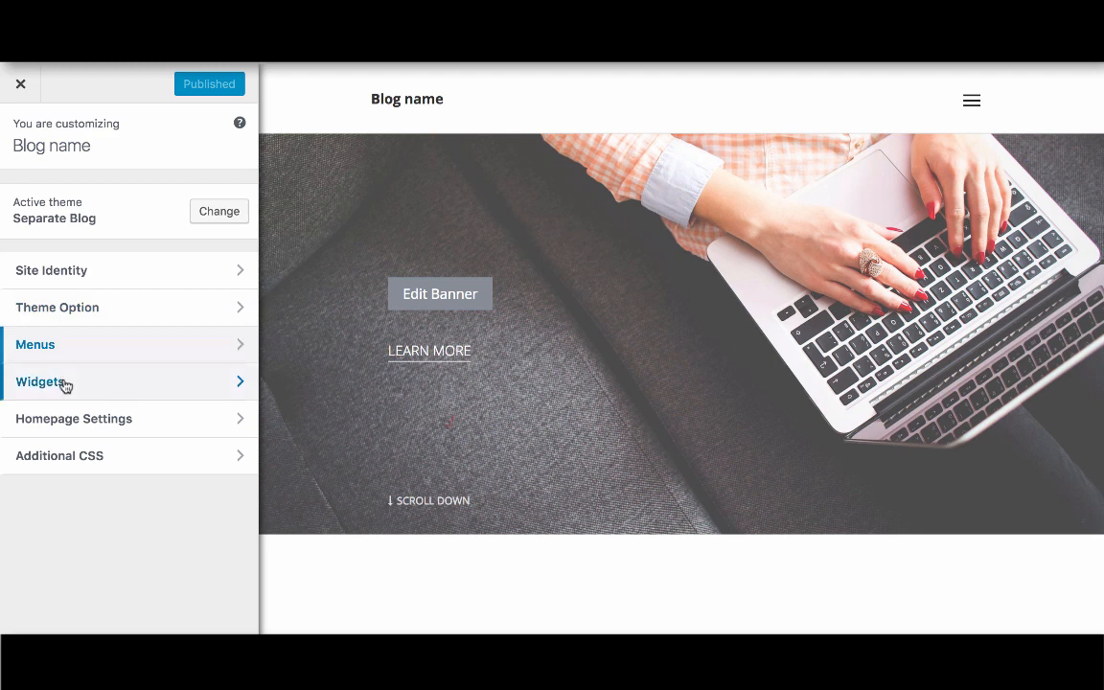
pyautogui.click(65, 382)
pyautogui.click(29, 155)
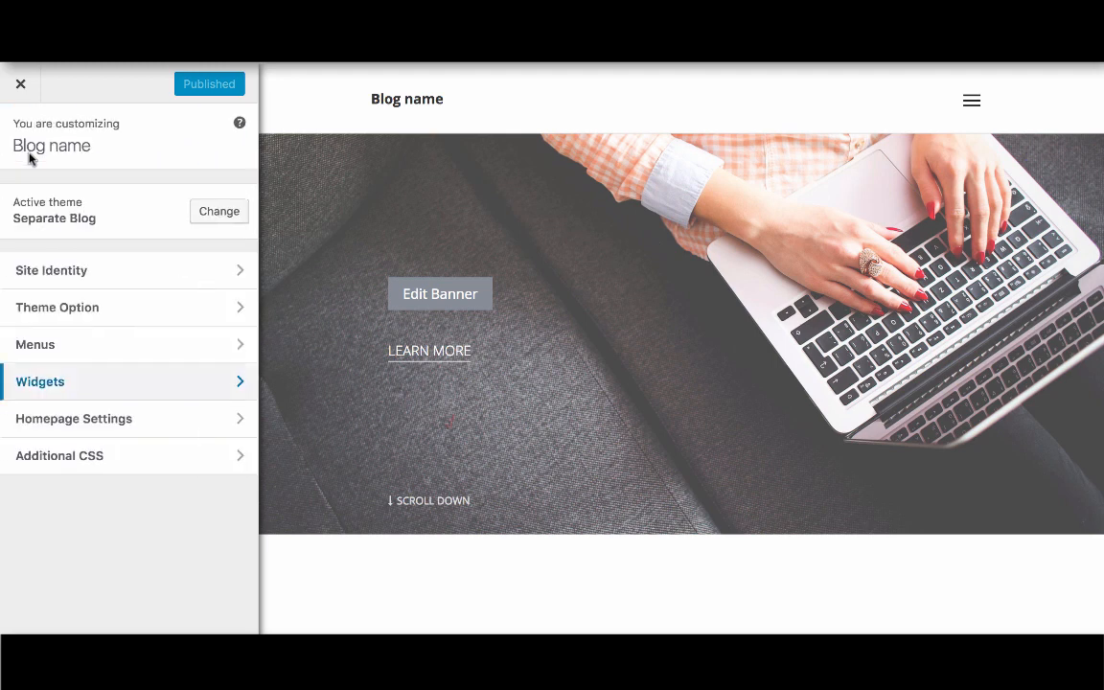
pyautogui.click(69, 419)
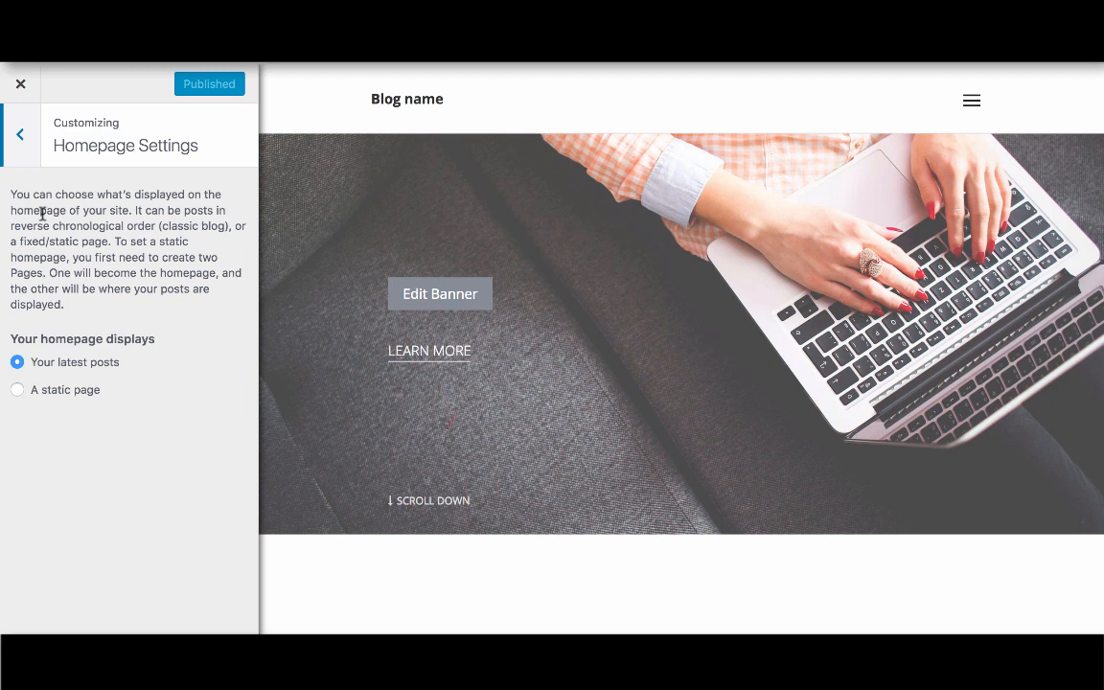
pyautogui.click(20, 139)
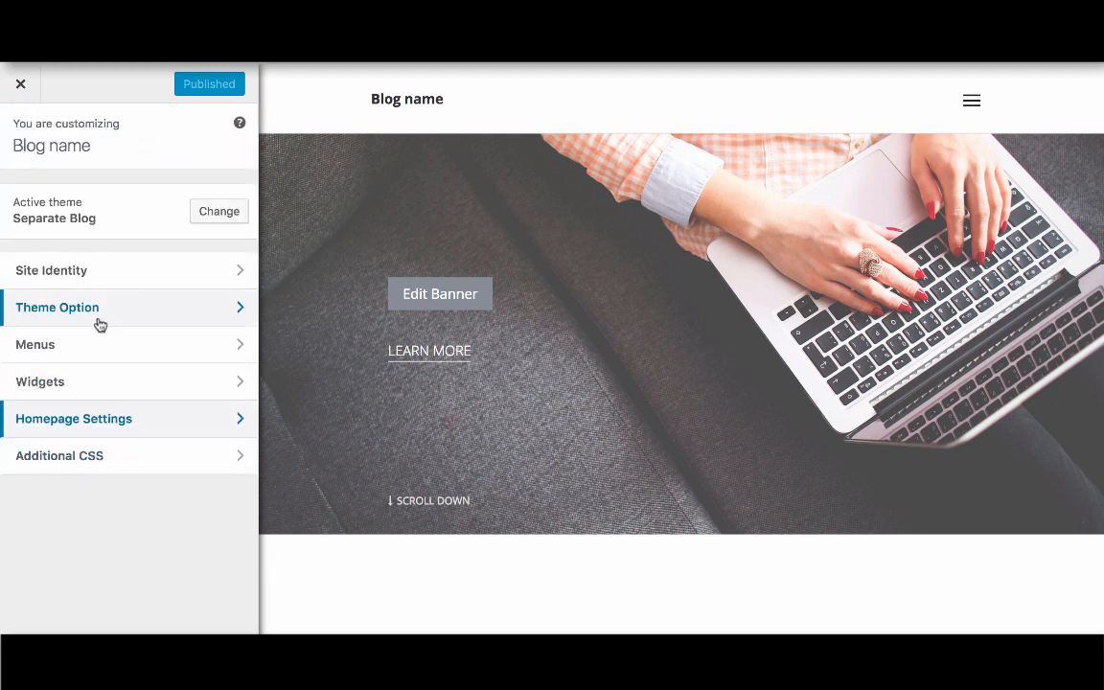
pyautogui.click(20, 86)
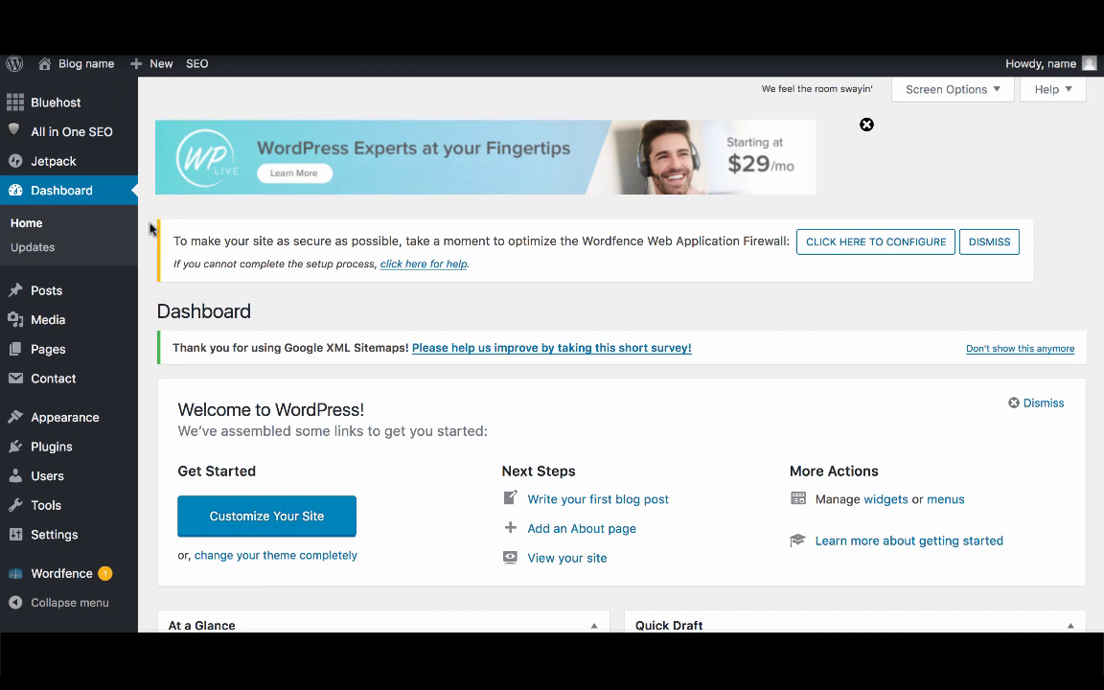
# - Create a new blog post titled "First blog post"
pyautogui.moveTo(74, 295)
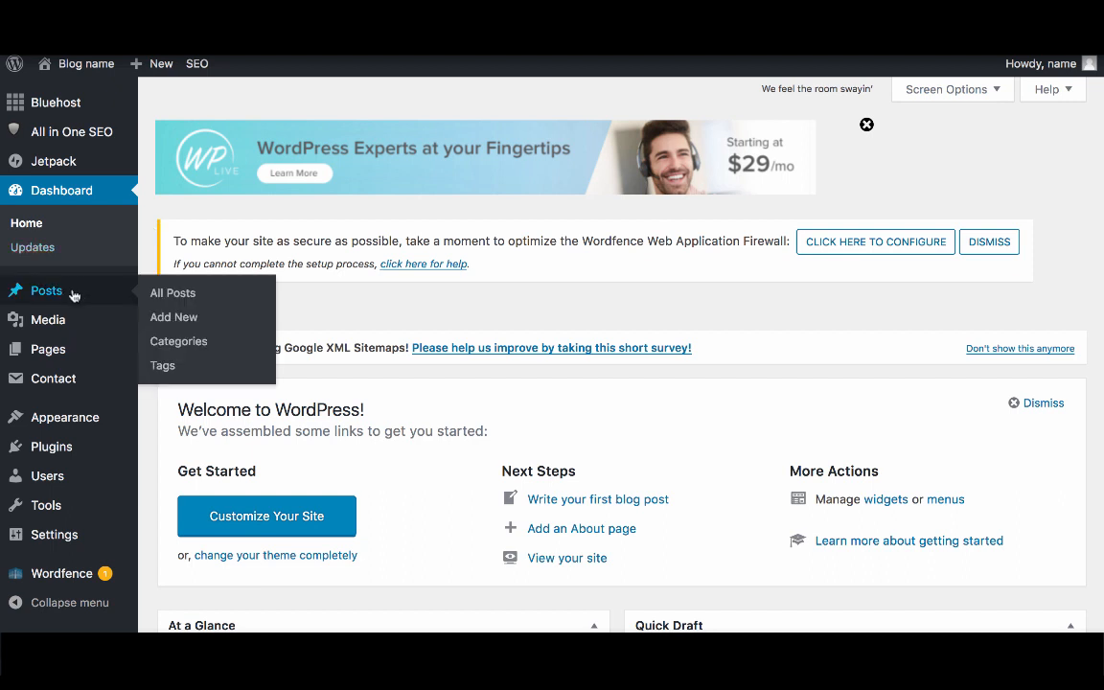
pyautogui.click(167, 318)
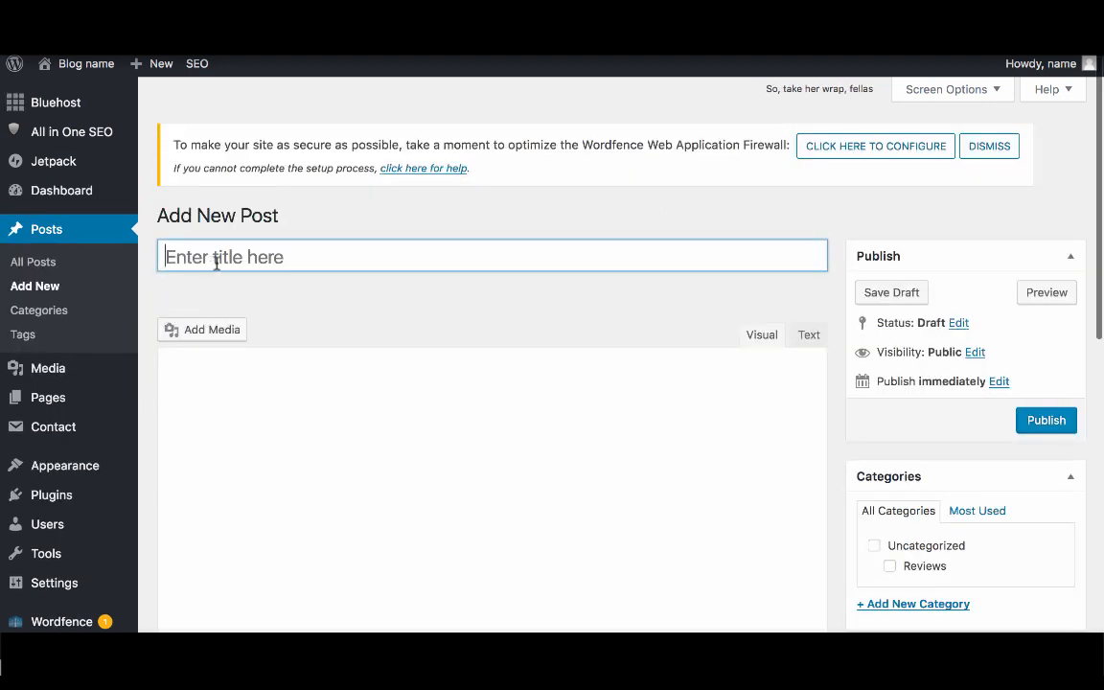
pyautogui.click(219, 261)
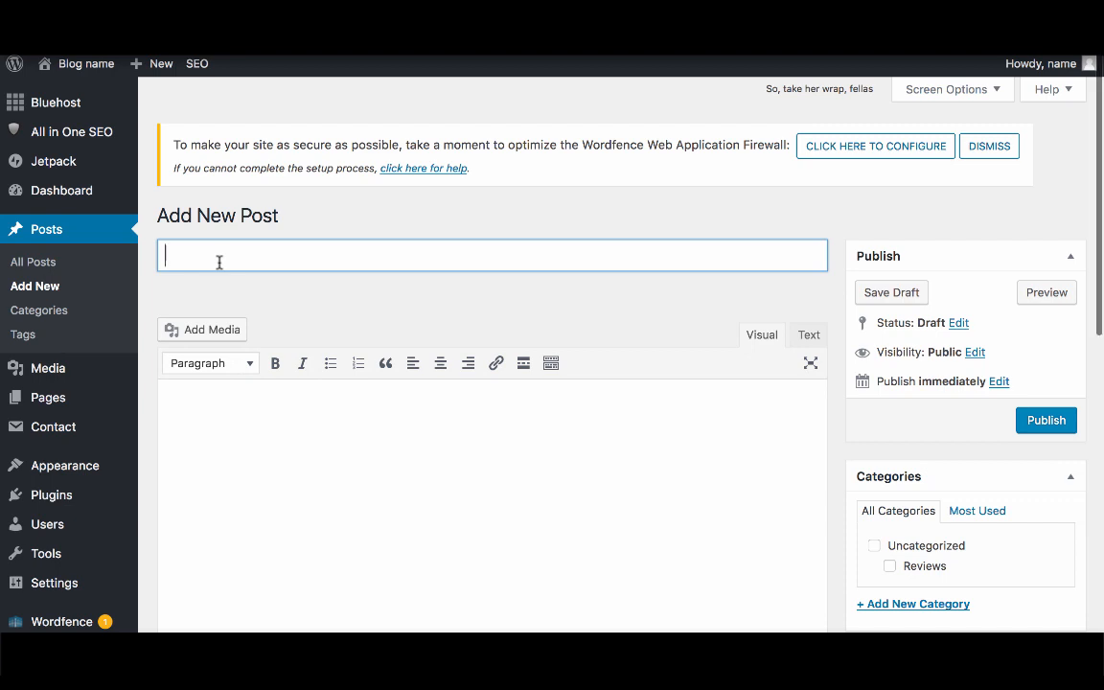
pyautogui.write('First blog post')
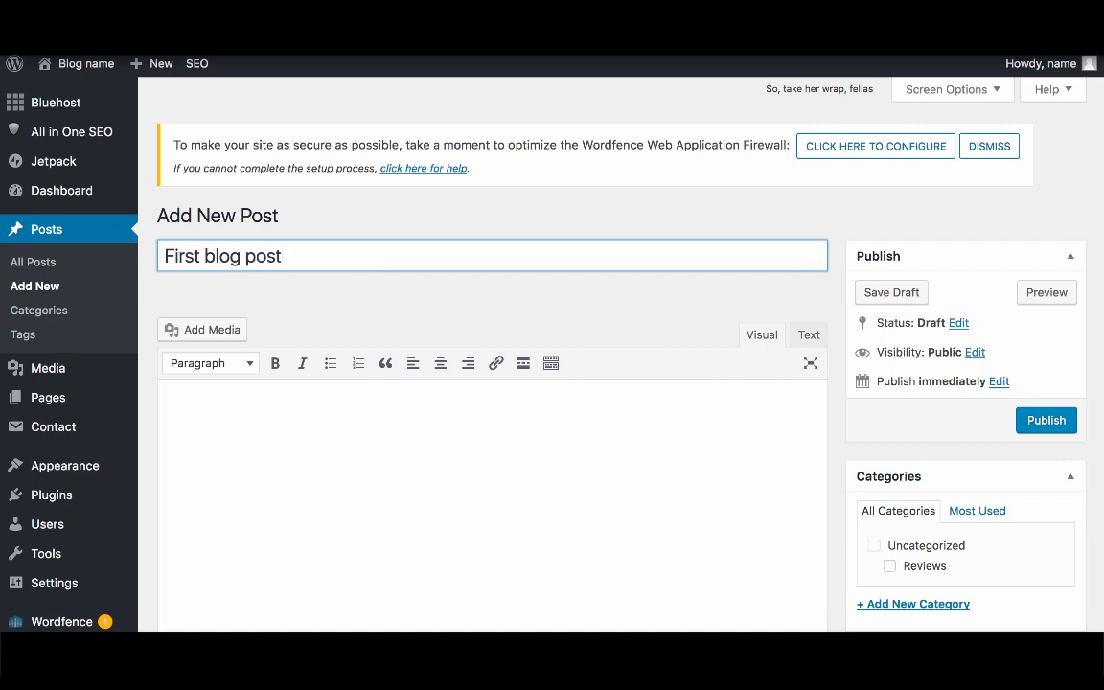
# - Write "This is my first blog post." as the post's body text and publish the post
pyautogui.click(224, 411)
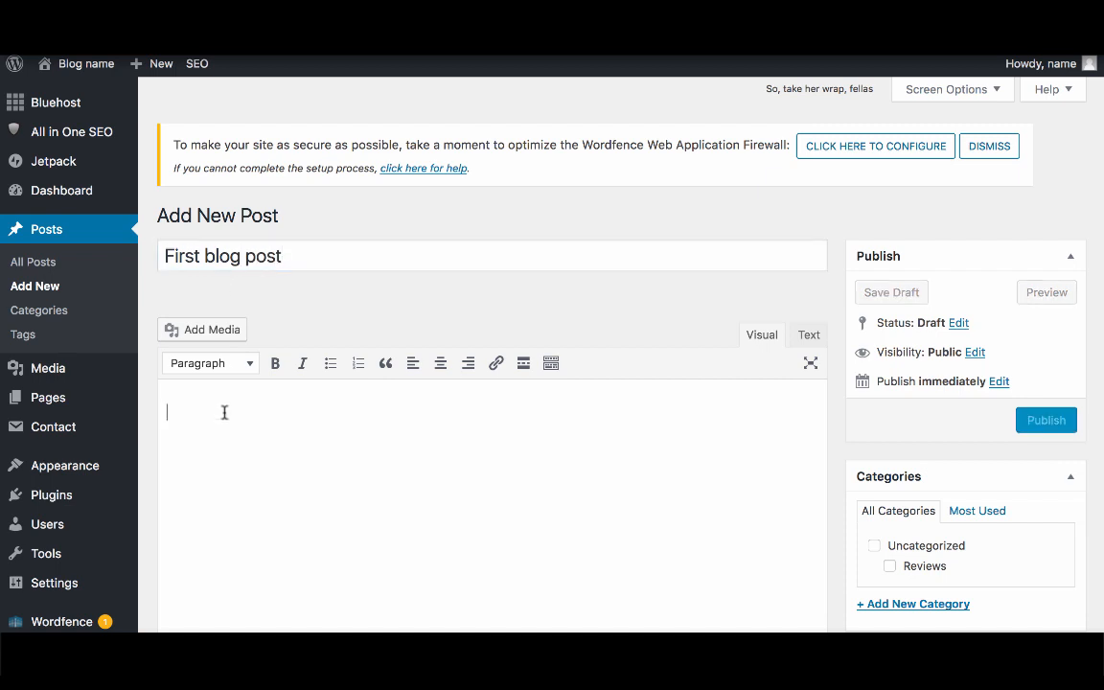
pyautogui.write('this')
pyautogui.press('BackSpace')
pyautogui.press('BackSpace')
pyautogui.press('BackSpace')
pyautogui.press('BackSpace')
pyautogui.write('Ths')
pyautogui.press('BackSpace')
pyautogui.press('BackSpace')
pyautogui.write('is is my first blog post.')
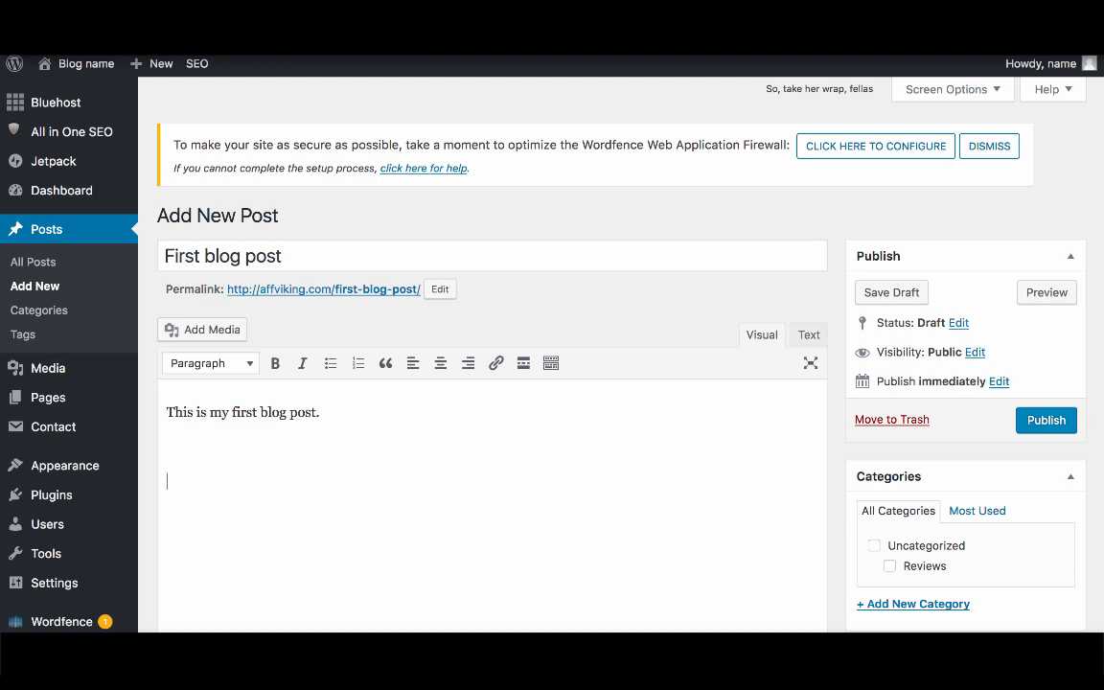
pyautogui.click(1044, 423)
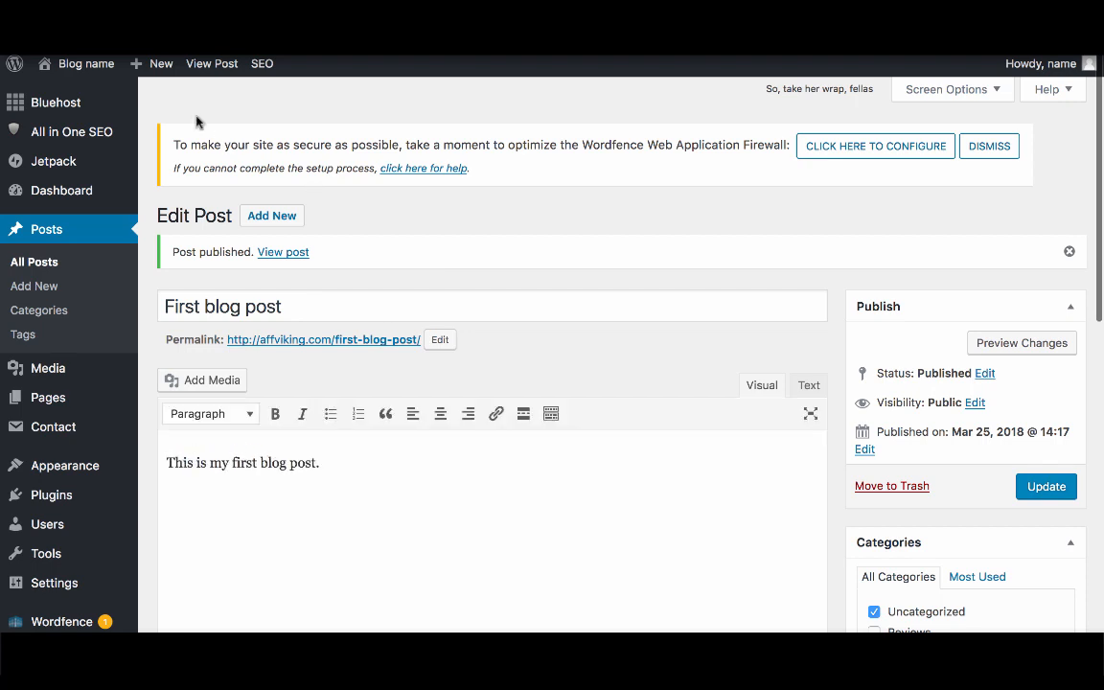
# - Open the live site in a new browser tab and check the homepage for the published post
pyautogui.moveTo(101, 67)
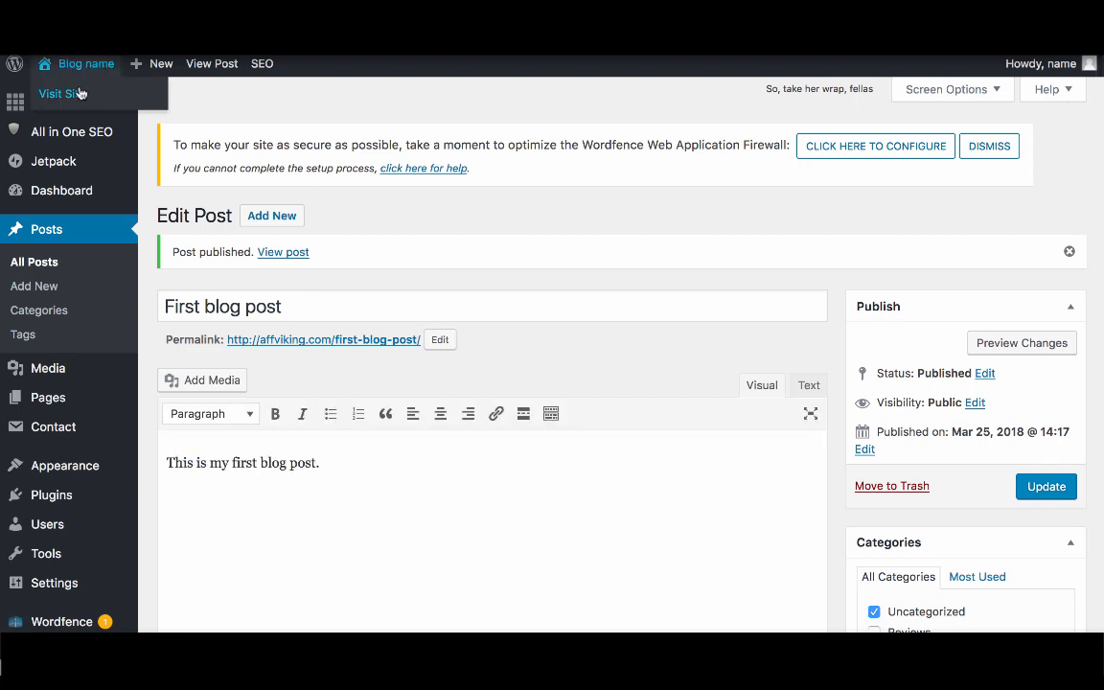
pyautogui.rightClick(80, 93)
pyautogui.click(105, 91)
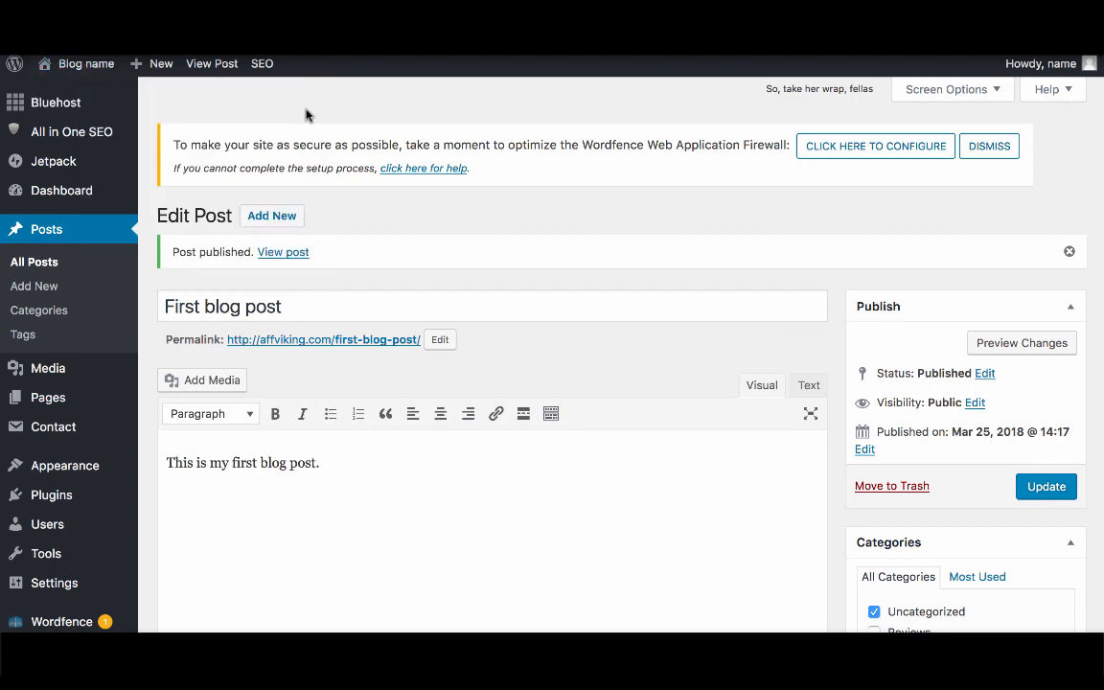
pyautogui.click(295, 54)
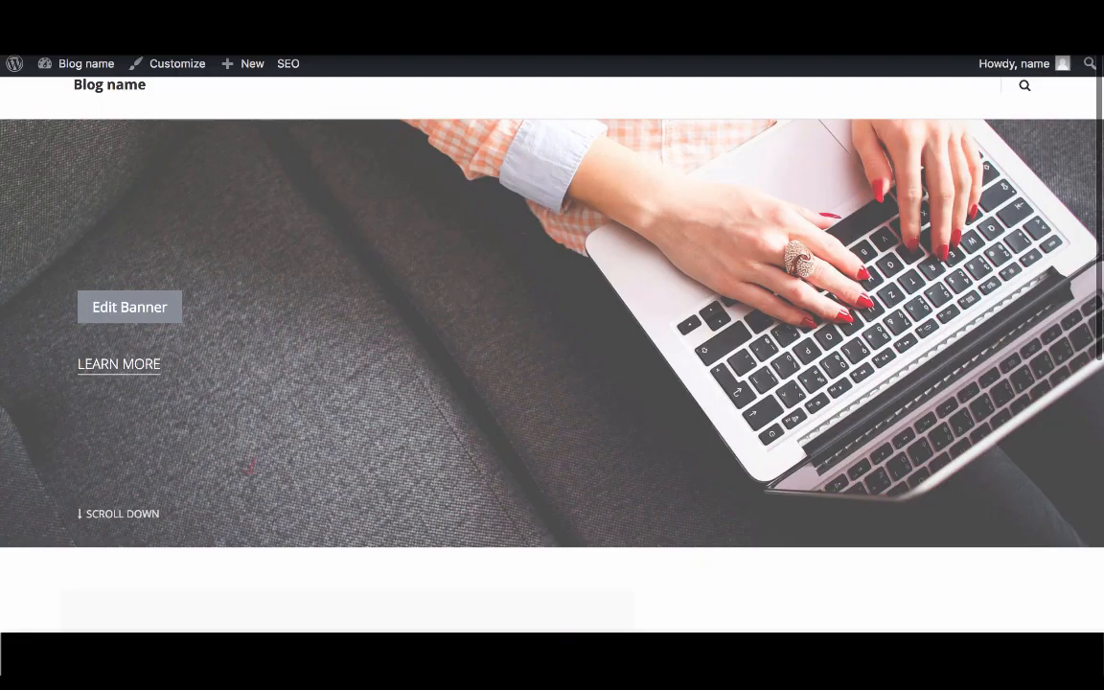
pyautogui.scroll(-5, 194, 249)
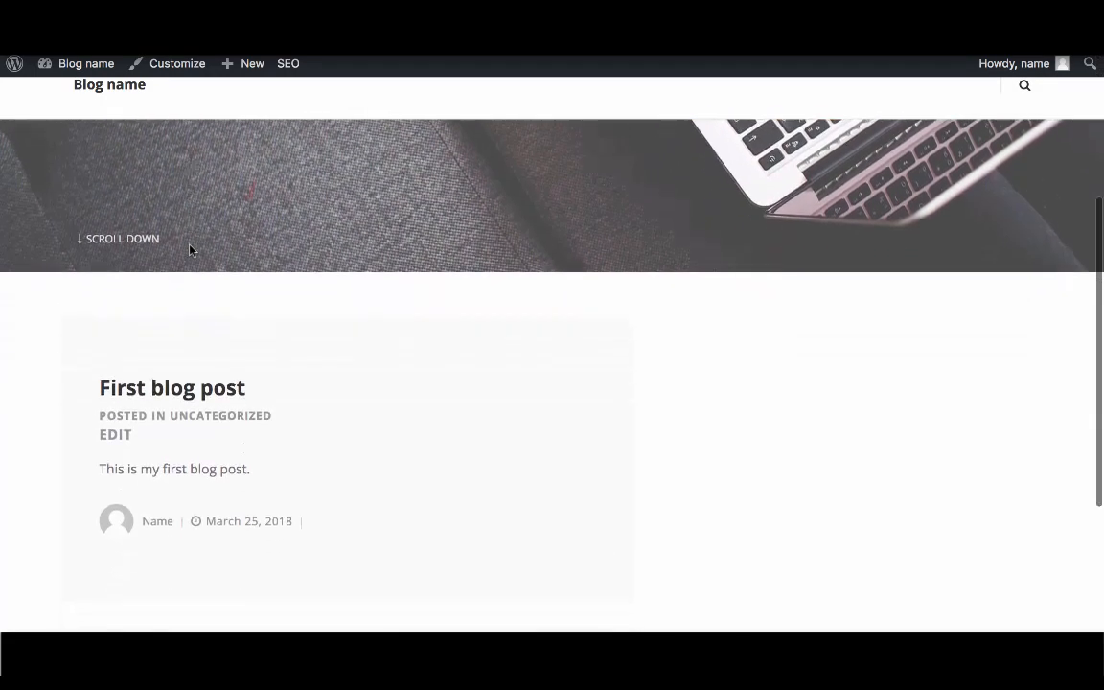
pyautogui.scroll(1, 190, 249)
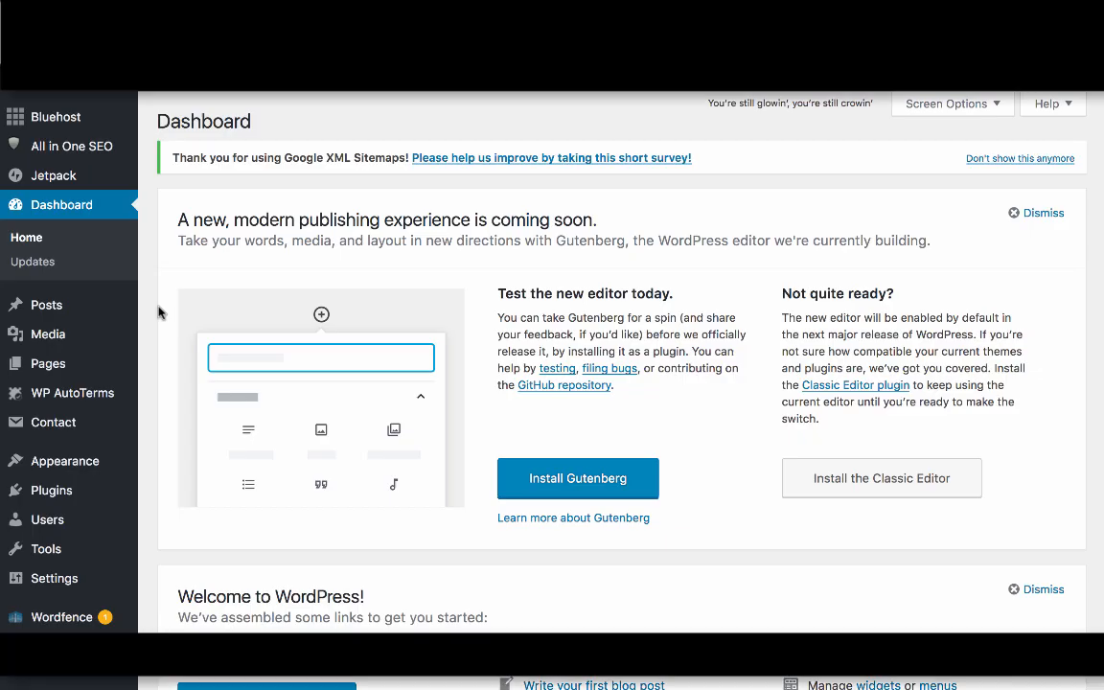
# - Open the list of installed plugins from the dashboard and look through it
pyautogui.scroll(-1, 159, 312)
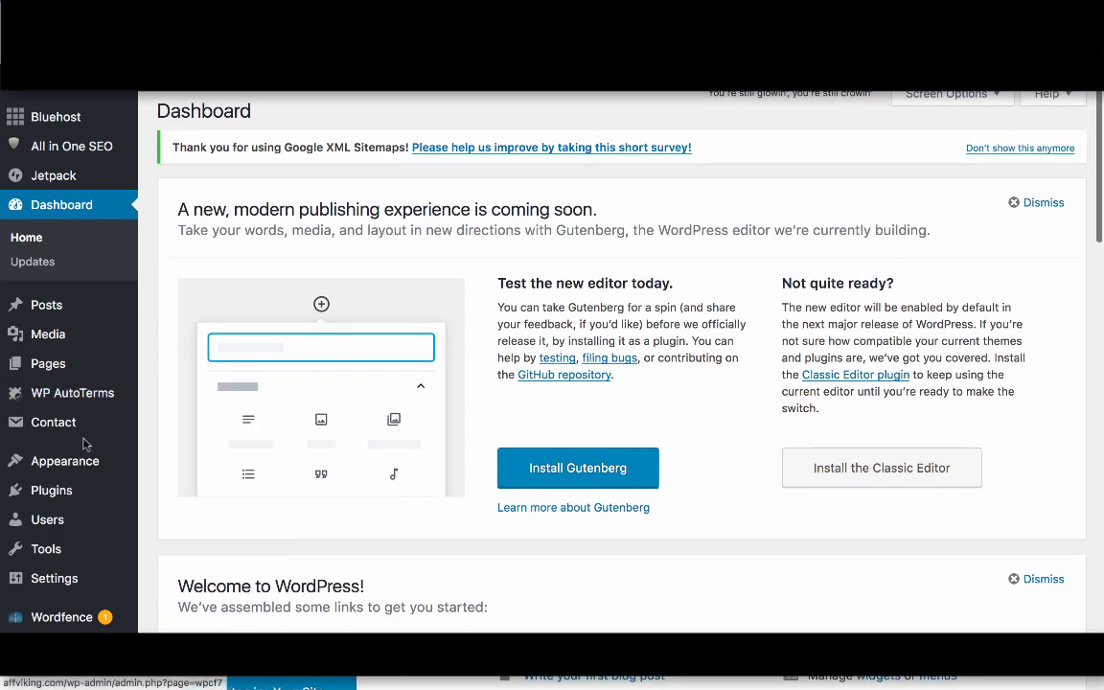
pyautogui.moveTo(121, 504)
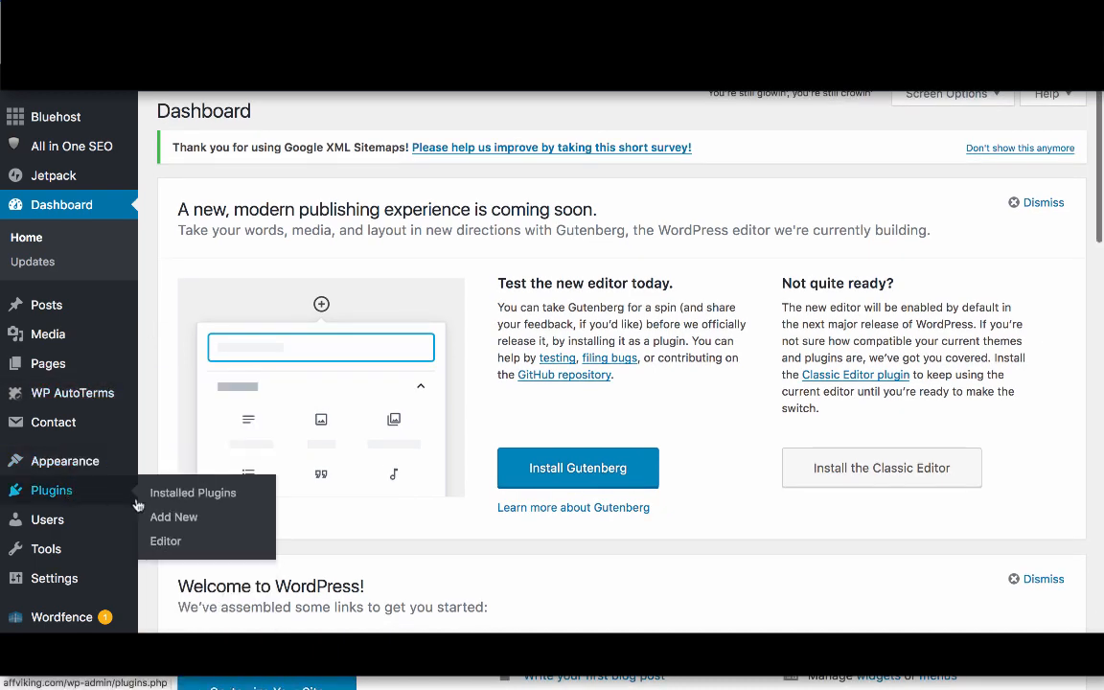
pyautogui.click(159, 496)
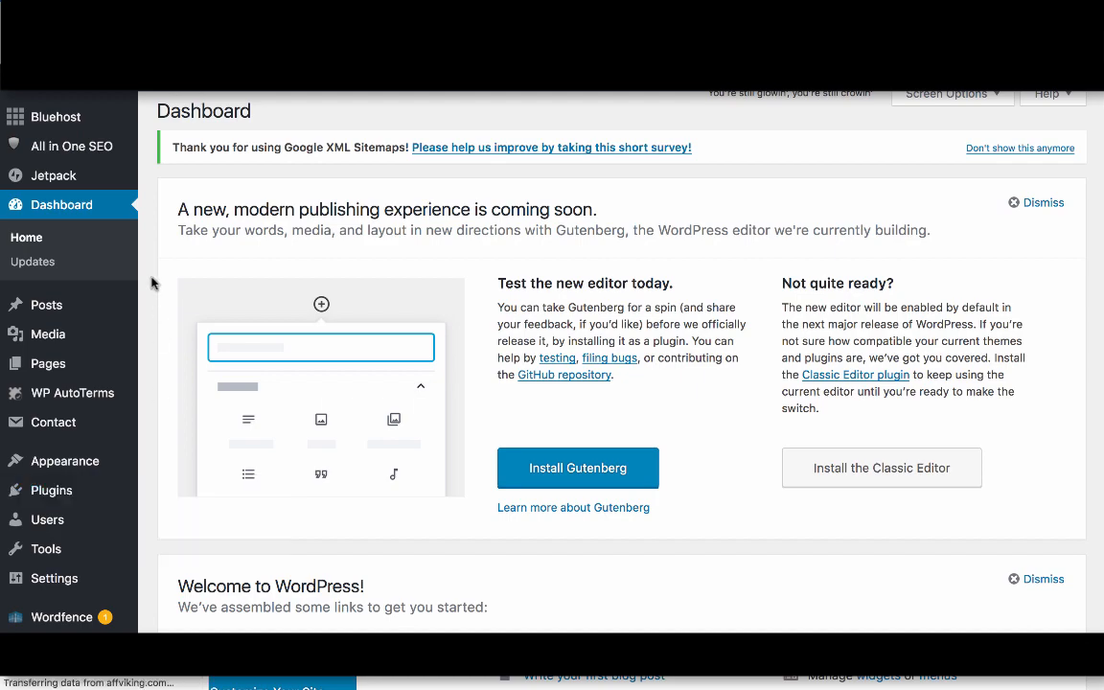
pyautogui.scroll(-5, 151, 283)
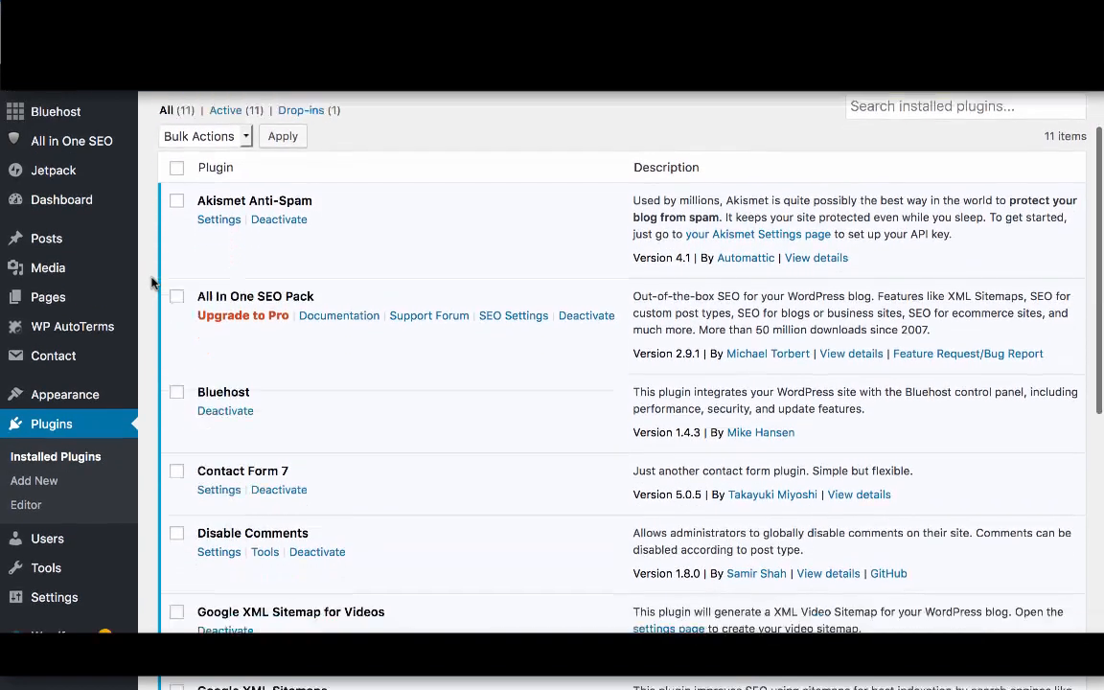
pyautogui.scroll(5, 151, 283)
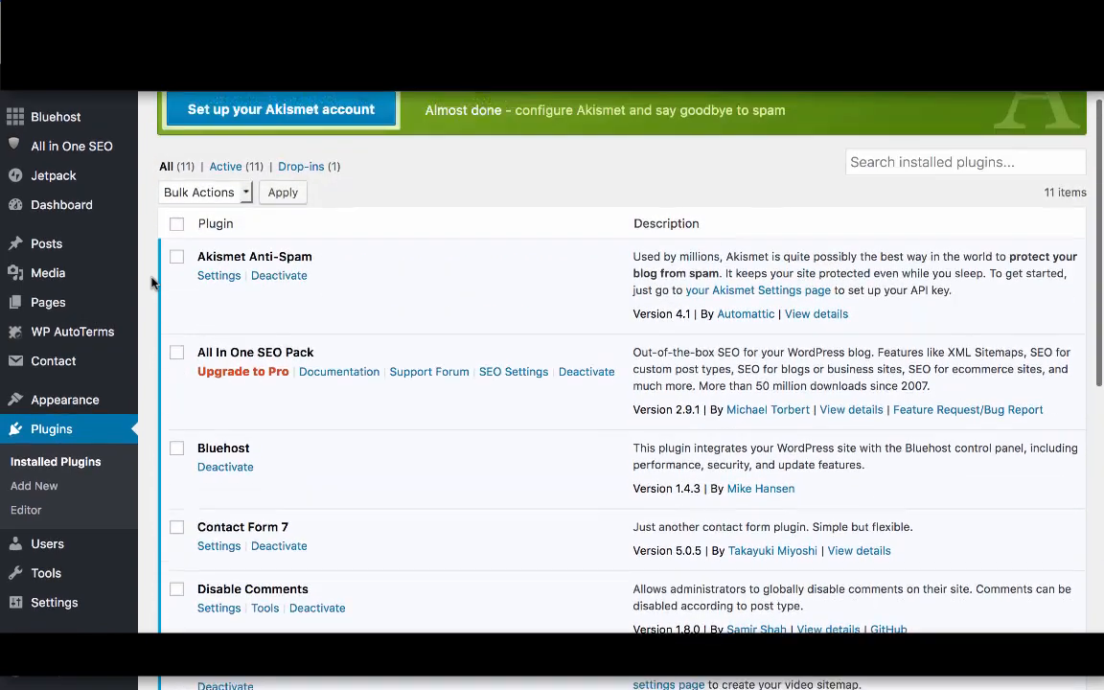
pyautogui.scroll(2, 151, 283)
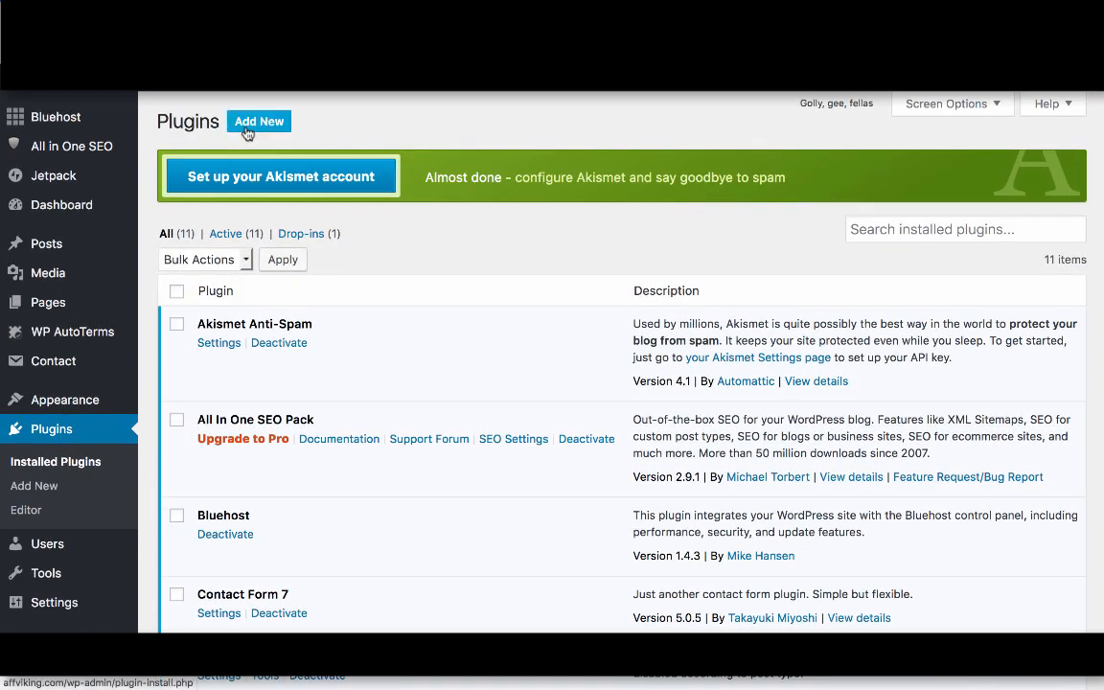
# - Open the page for adding new plugins and browse the featured ones
pyautogui.click(45, 490)
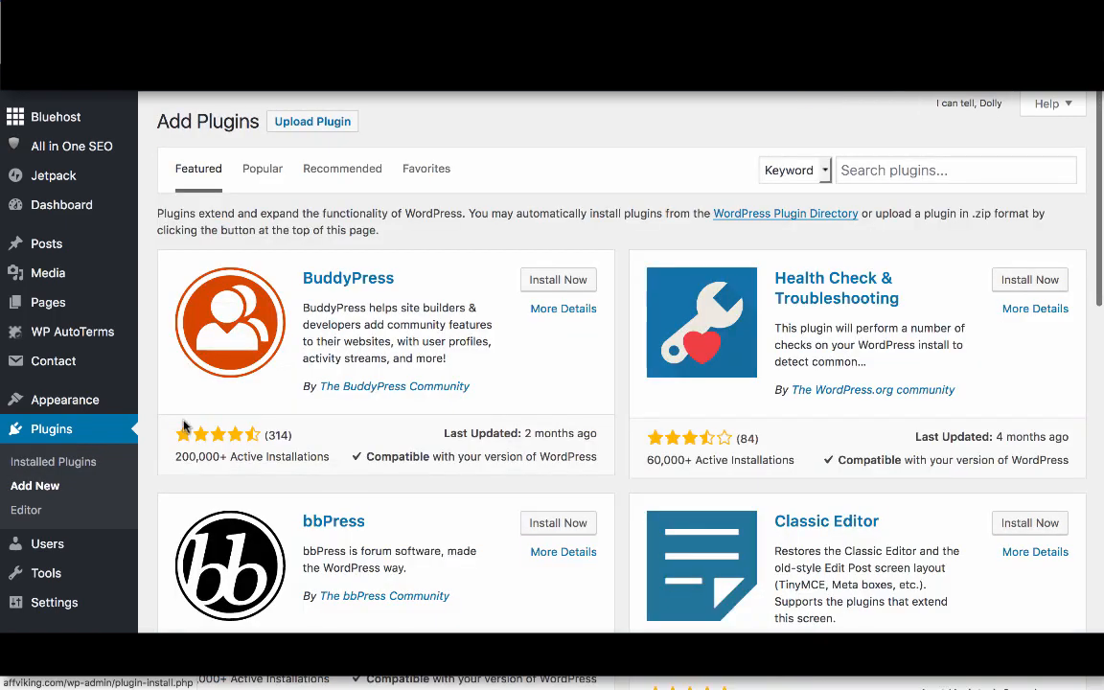
pyautogui.scroll(-4, 178, 235)
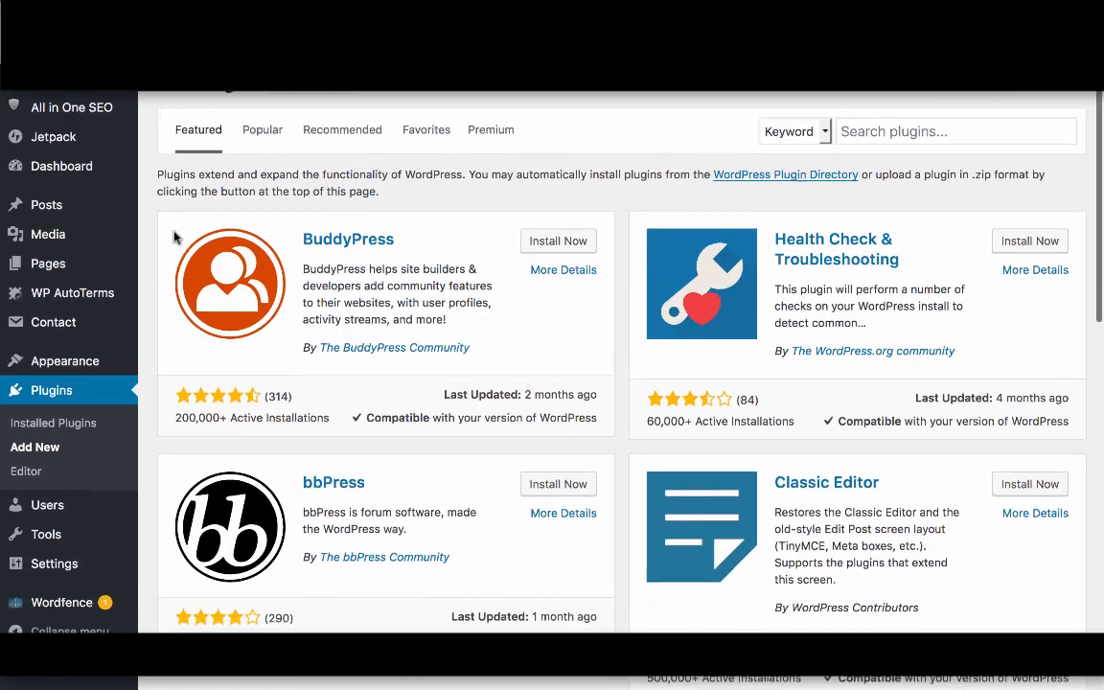
pyautogui.scroll(-8, 174, 236)
pyautogui.scroll(7, 173, 236)
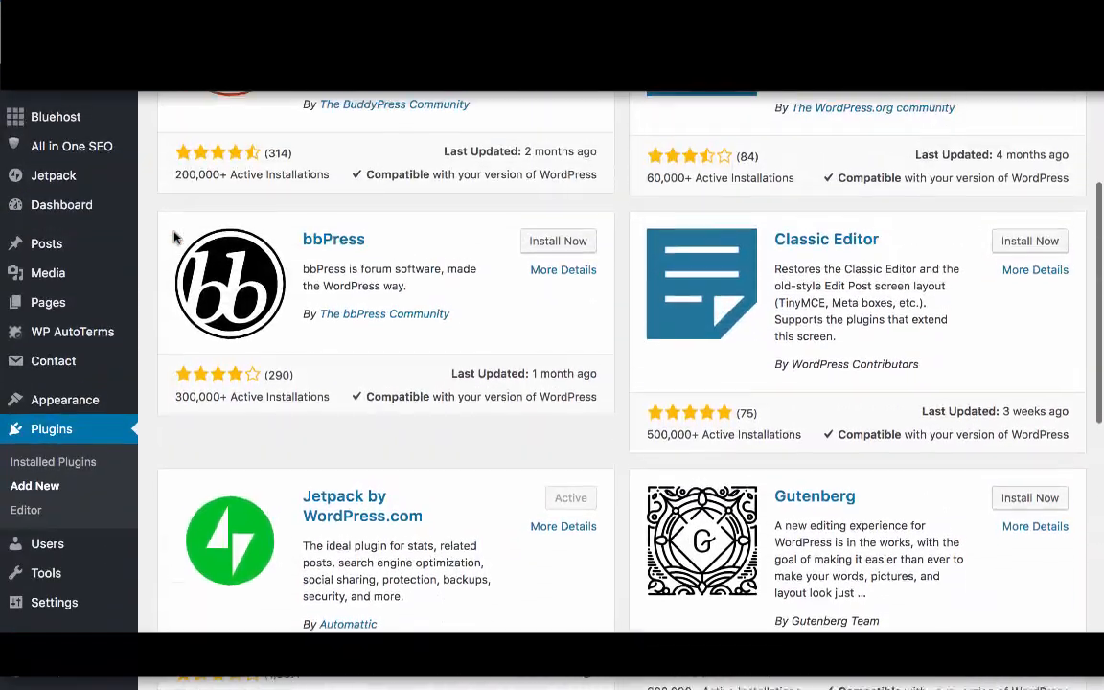
pyautogui.scroll(5, 174, 235)
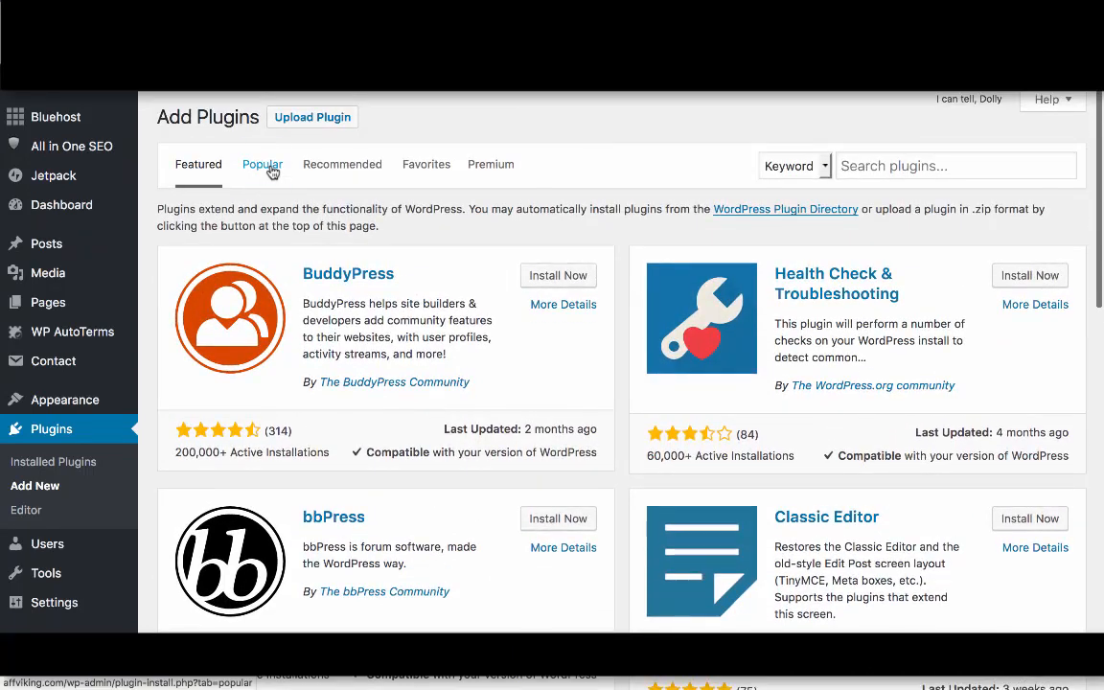
# - Show the popular plugins and look through the list from Contact Form 7 down to the backup and migration plugins
pyautogui.click(271, 169)
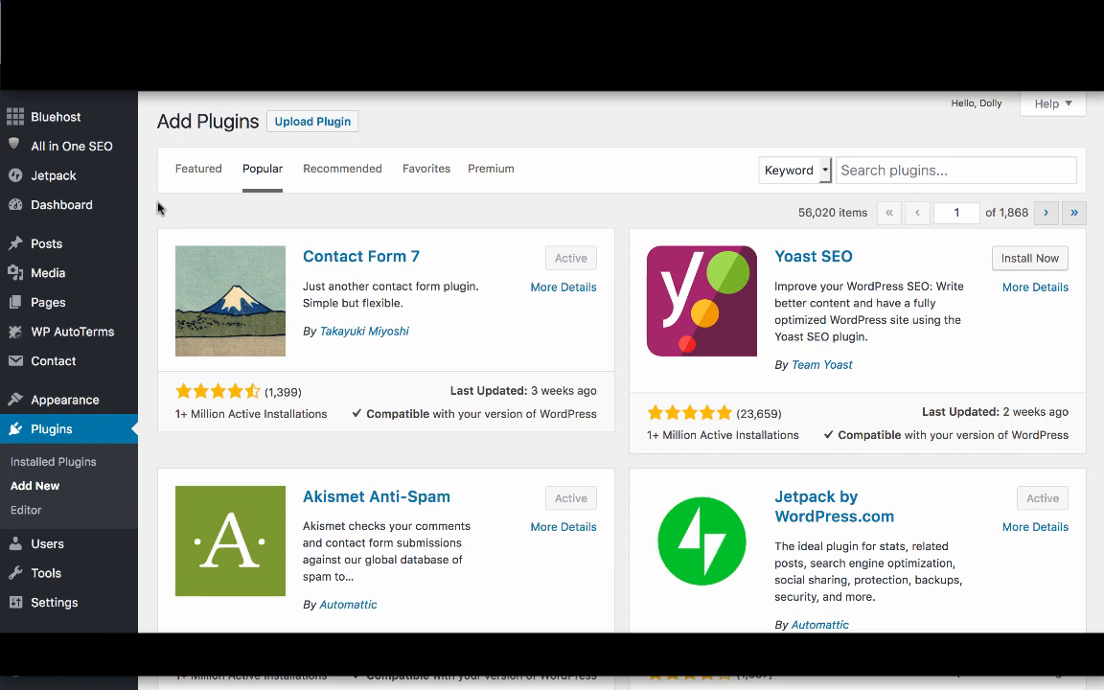
pyautogui.scroll(-1, 618, 222)
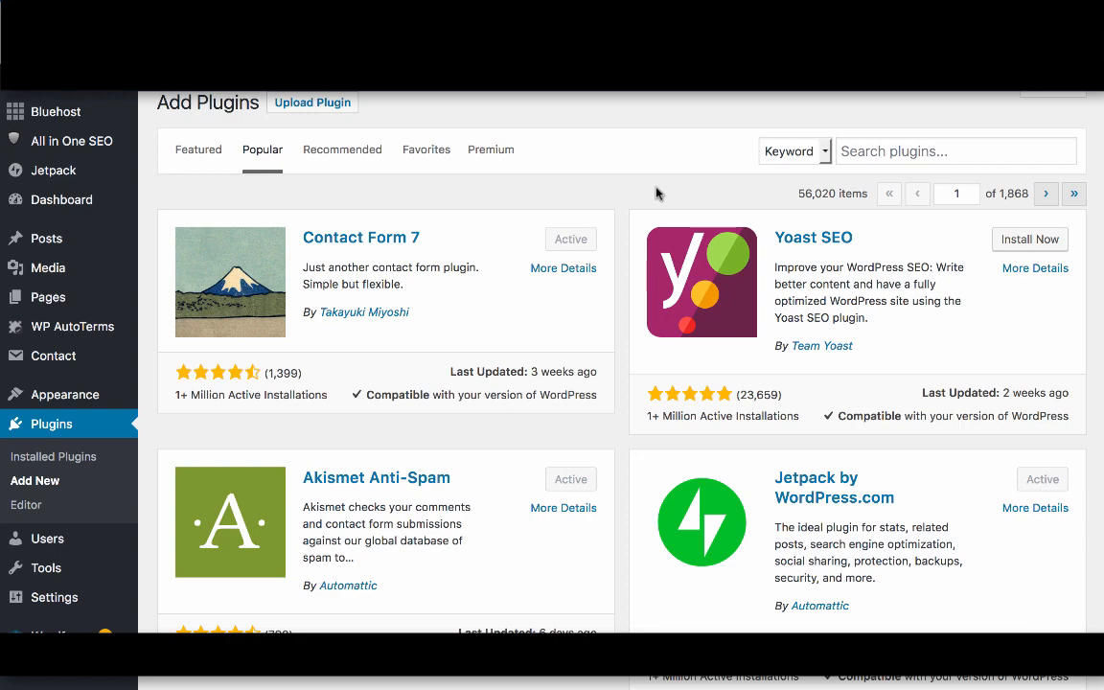
pyautogui.scroll(-3, 668, 194)
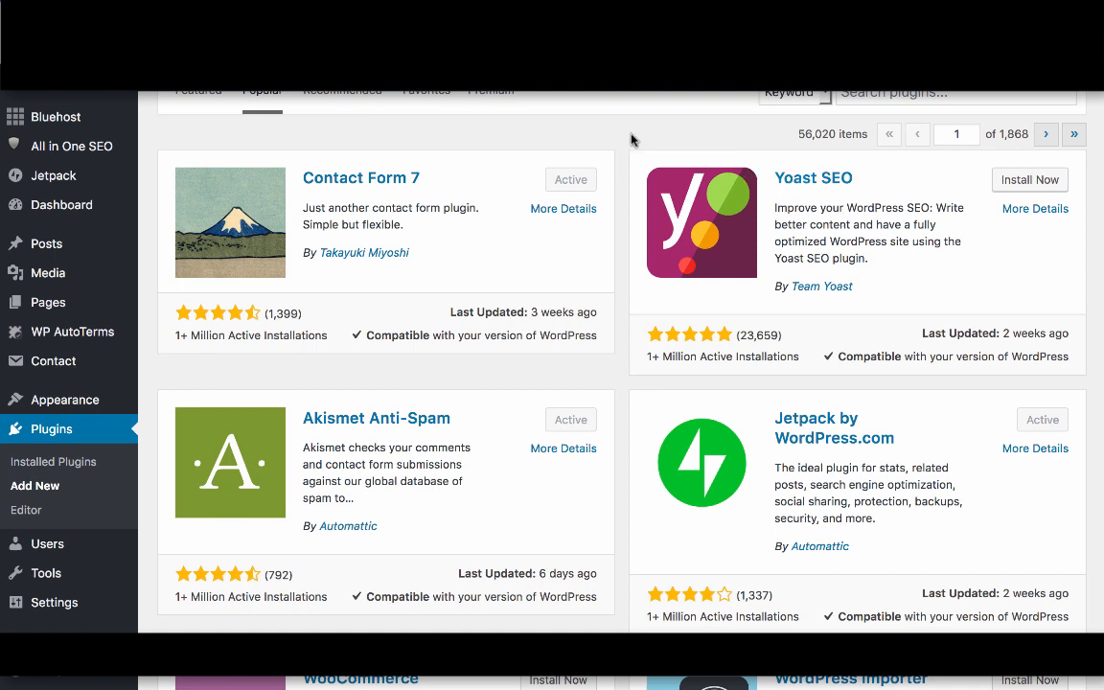
pyautogui.scroll(-5, 630, 140)
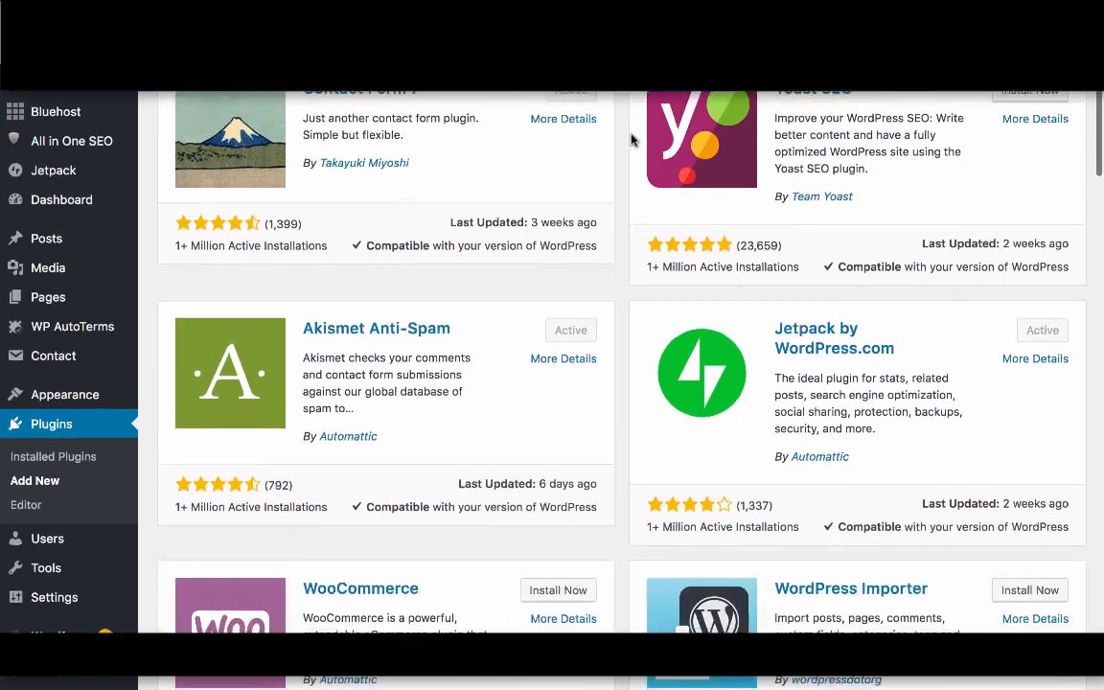
pyautogui.scroll(-2, 629, 141)
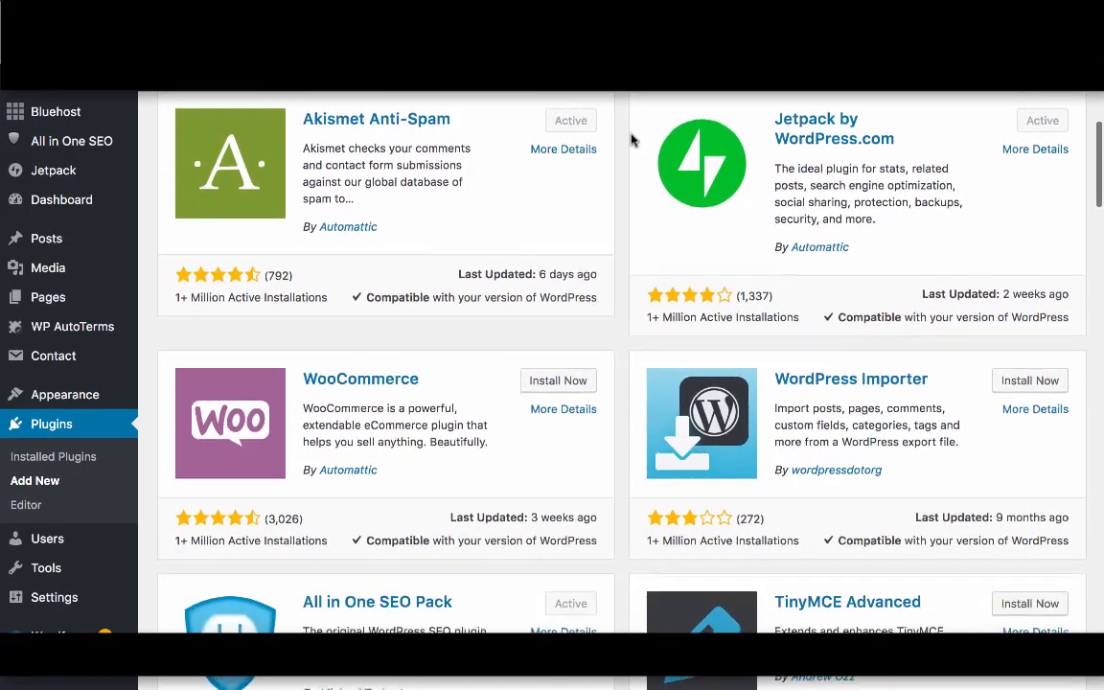
pyautogui.scroll(-2, 623, 169)
pyautogui.scroll(-1, 624, 171)
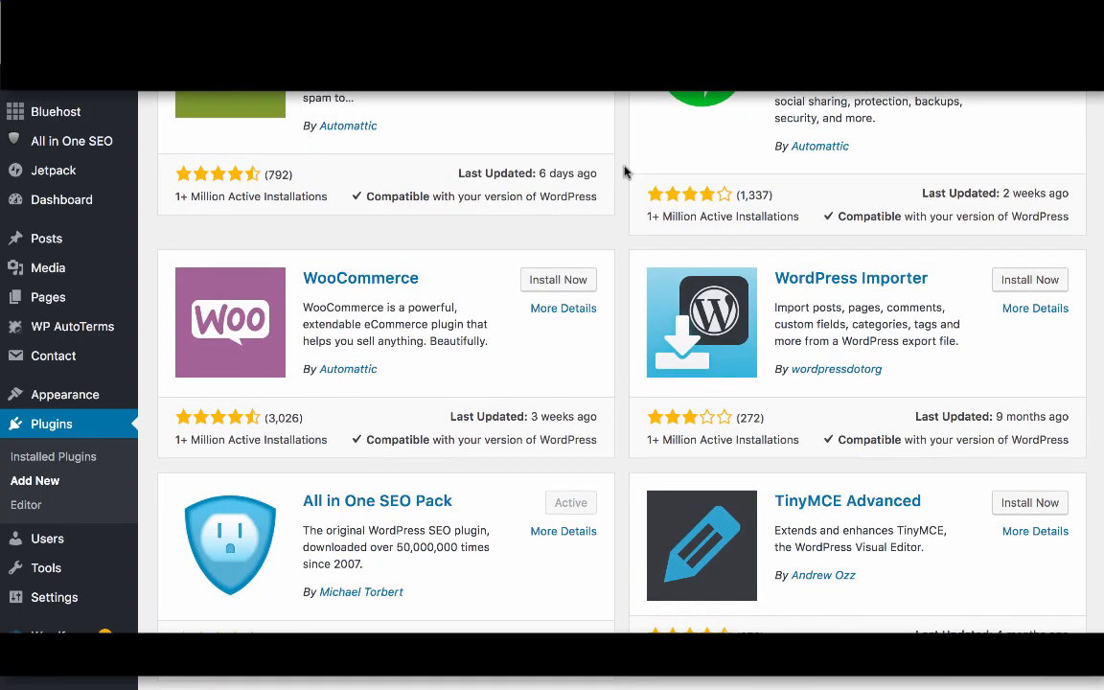
pyautogui.scroll(-6, 624, 171)
pyautogui.scroll(-7, 623, 172)
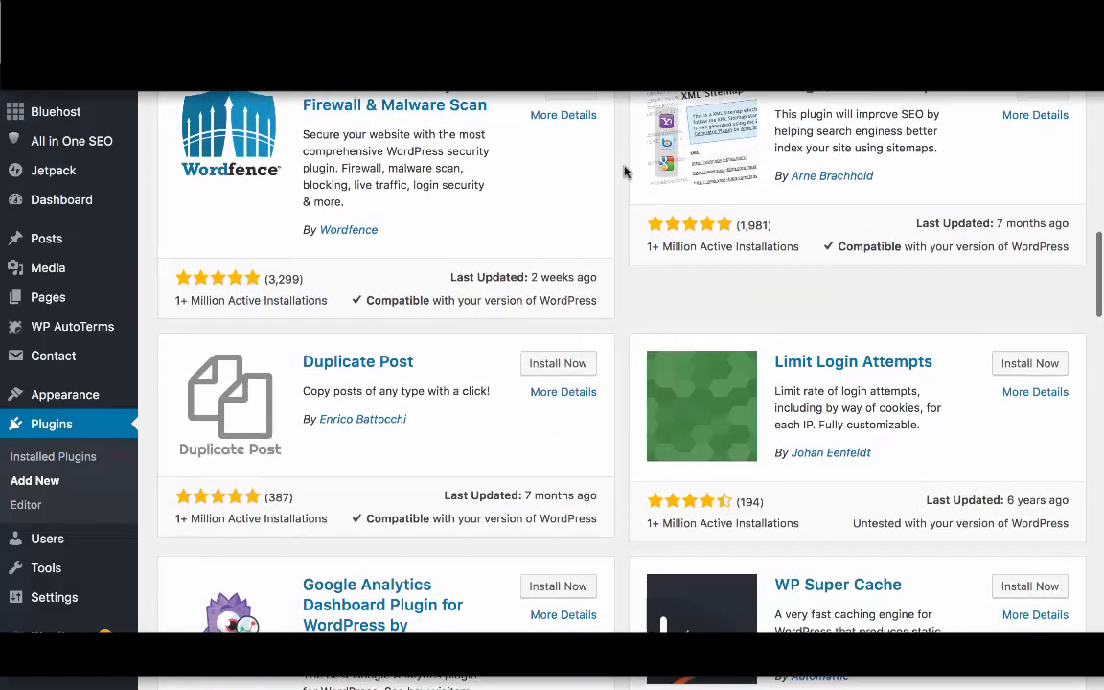
pyautogui.scroll(-2, 623, 171)
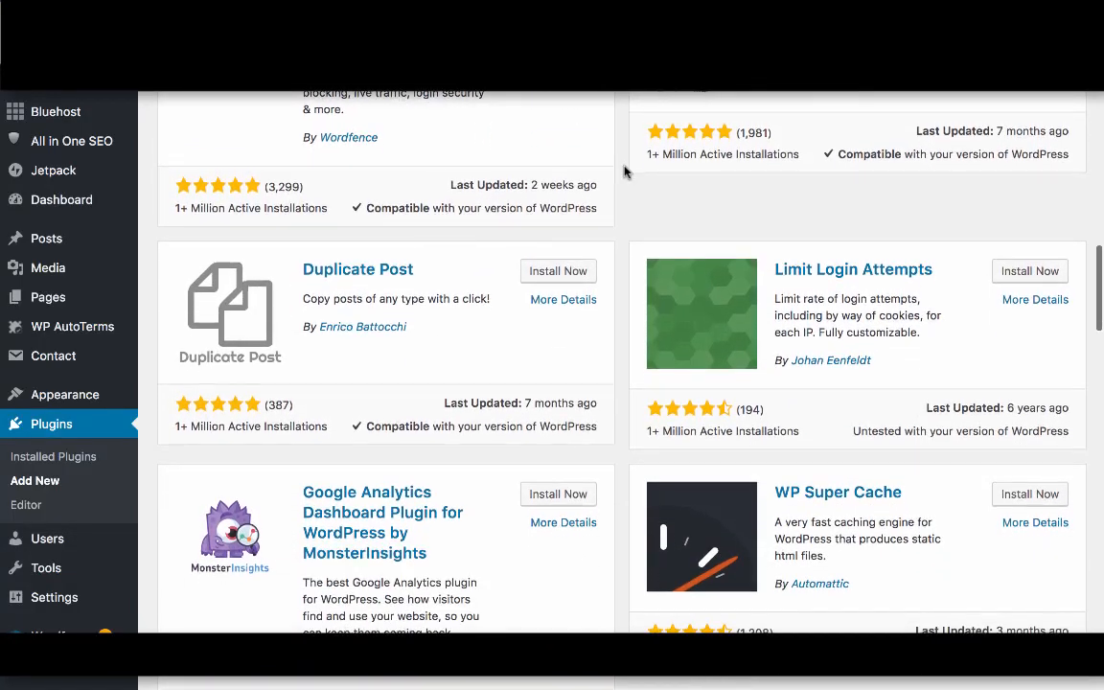
pyautogui.scroll(-4, 624, 171)
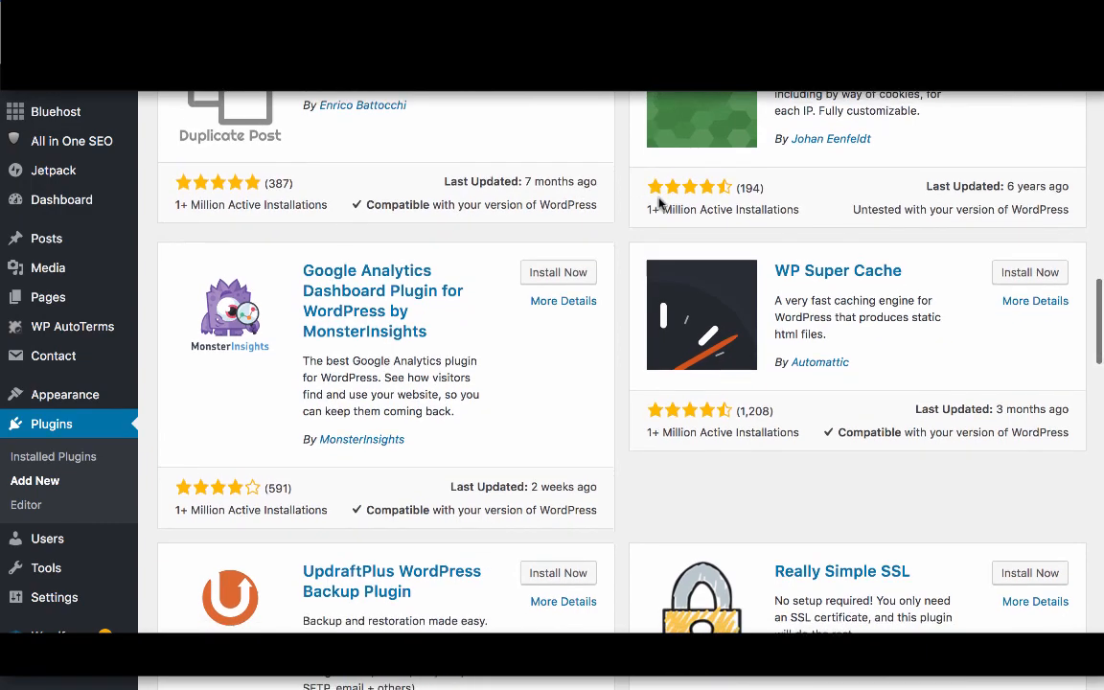
pyautogui.scroll(-3, 661, 205)
pyautogui.scroll(-4, 661, 204)
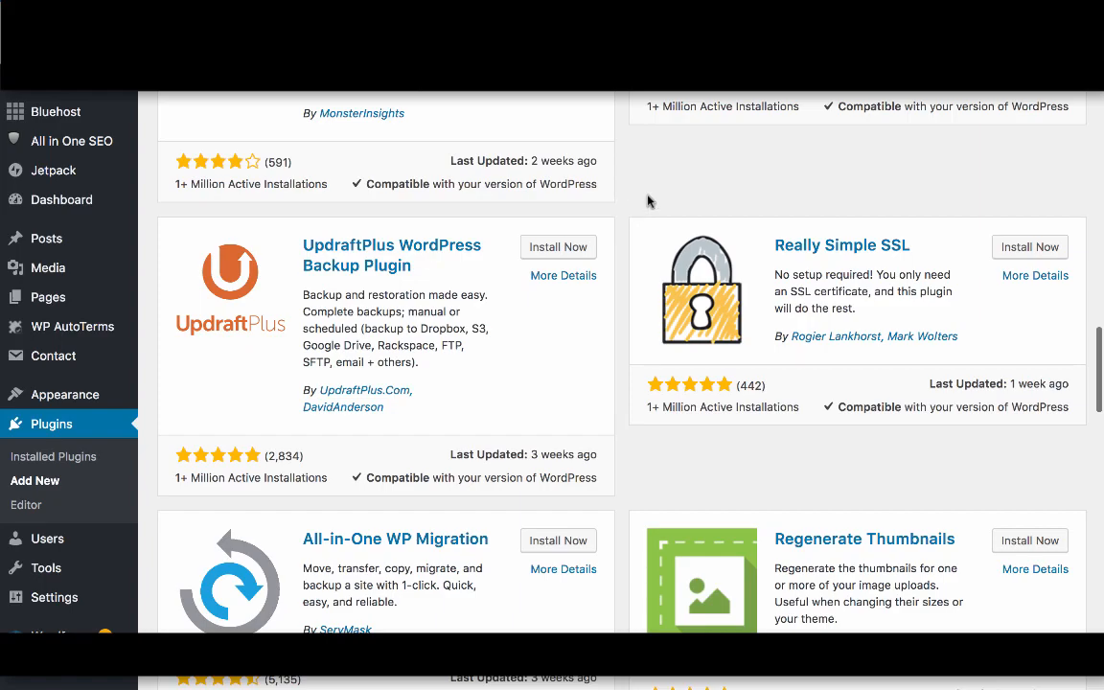
pyautogui.scroll(-3, 648, 202)
pyautogui.scroll(2, 648, 202)
pyautogui.scroll(10, 648, 202)
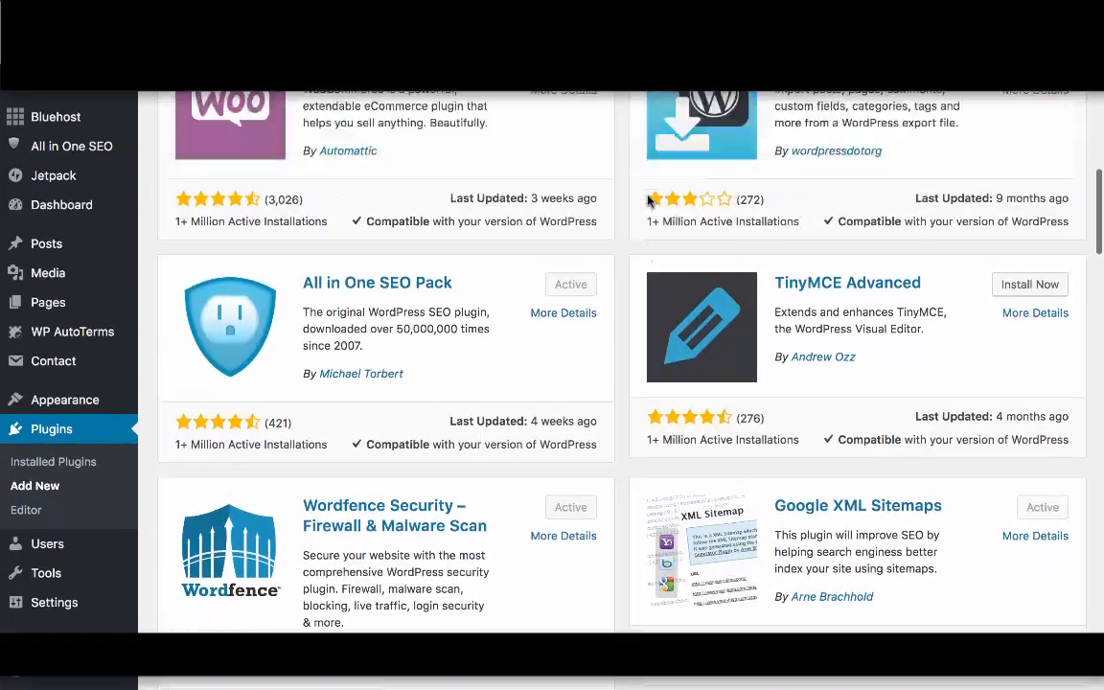
pyautogui.scroll(1, 648, 202)
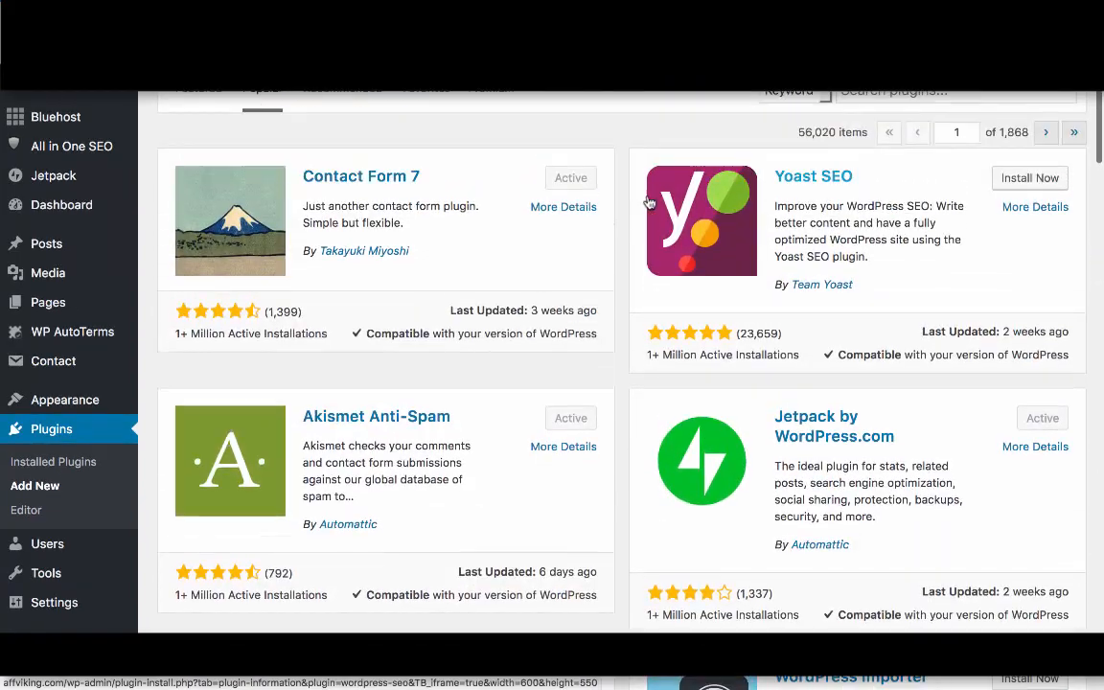
# - Examine the popular plugins further, including the form, page builder, MailChimp, caching and image compression ones, and return to the start of the list
pyautogui.scroll(-7, 631, 256)
pyautogui.scroll(-10, 631, 256)
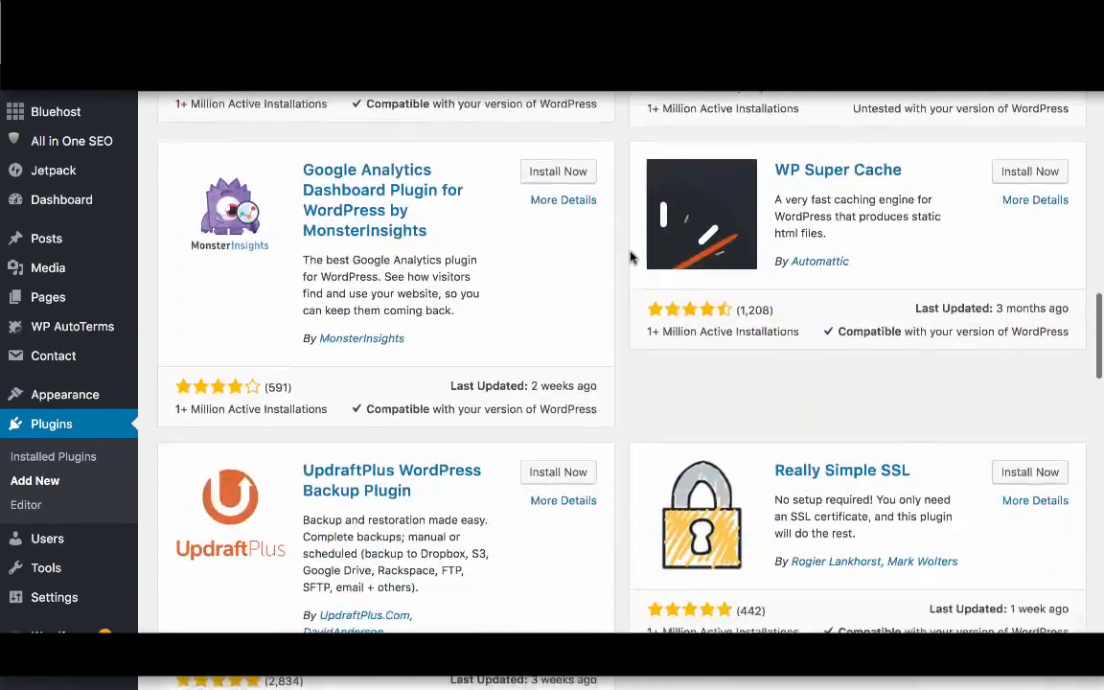
pyautogui.scroll(-5, 630, 256)
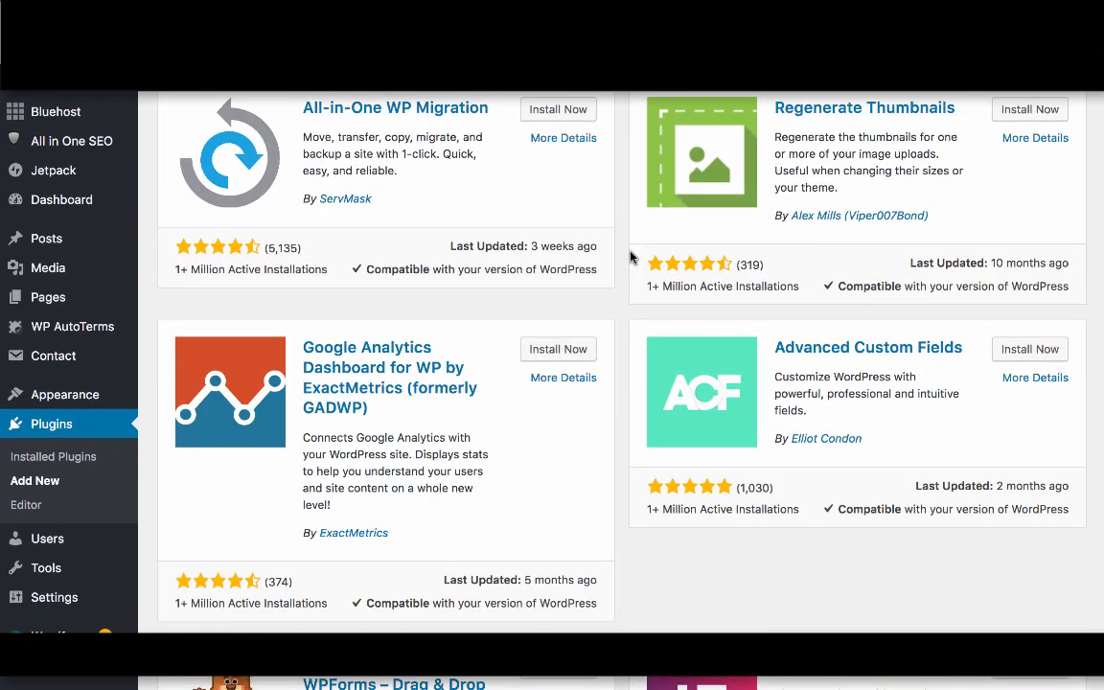
pyautogui.scroll(-5, 630, 256)
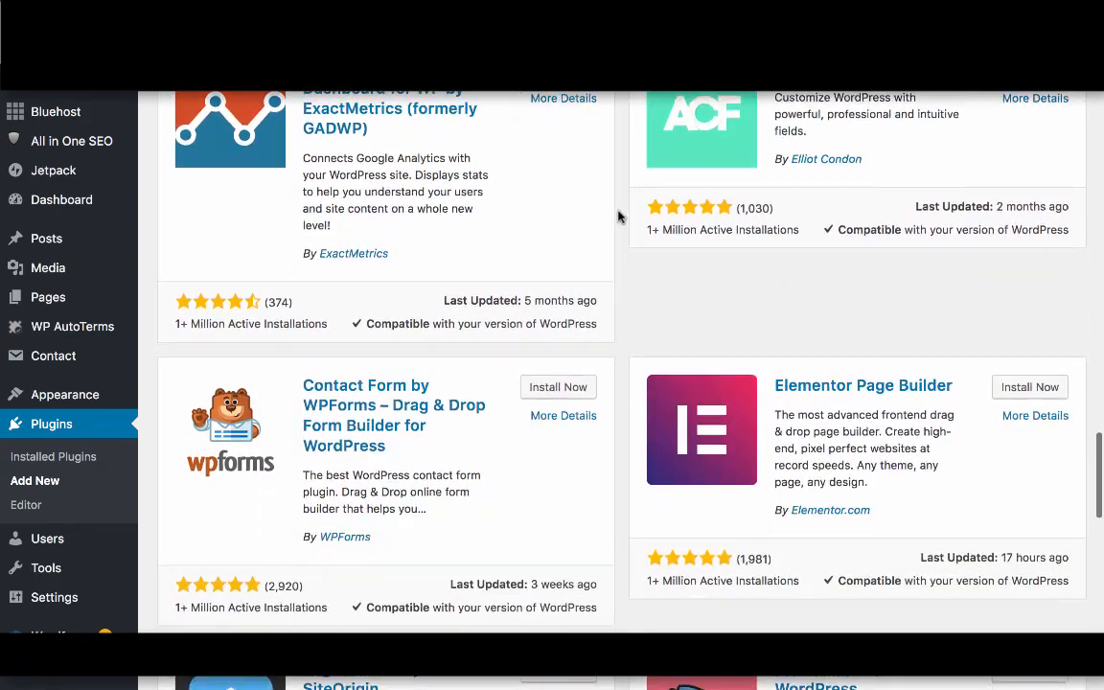
pyautogui.scroll(-3, 618, 217)
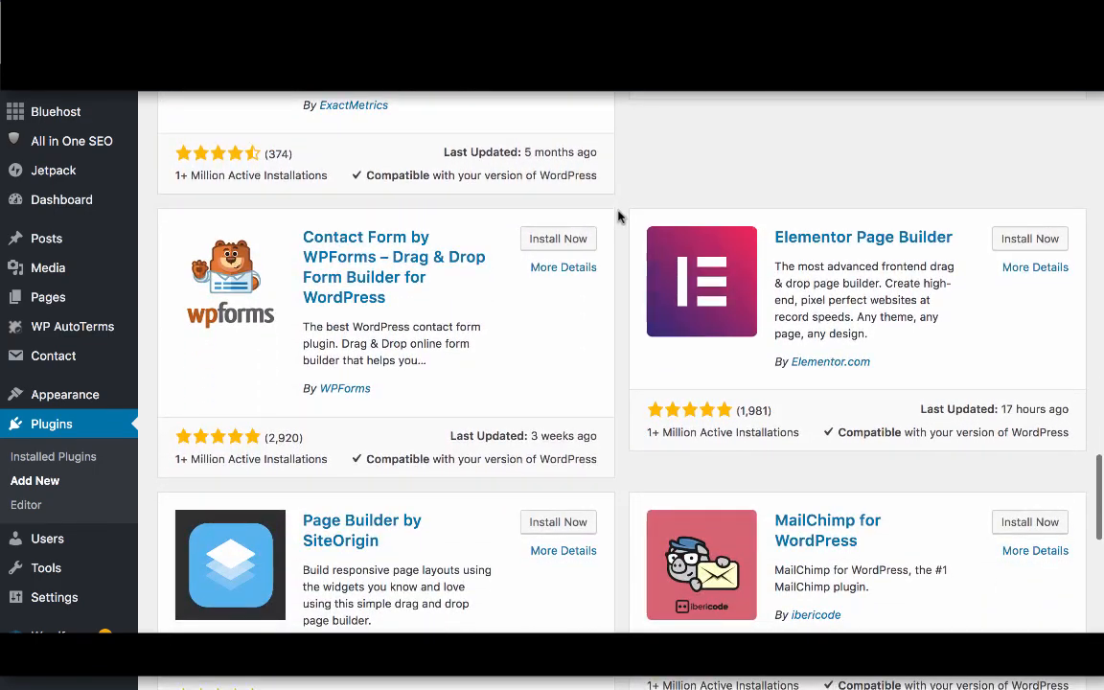
pyautogui.scroll(-3, 618, 216)
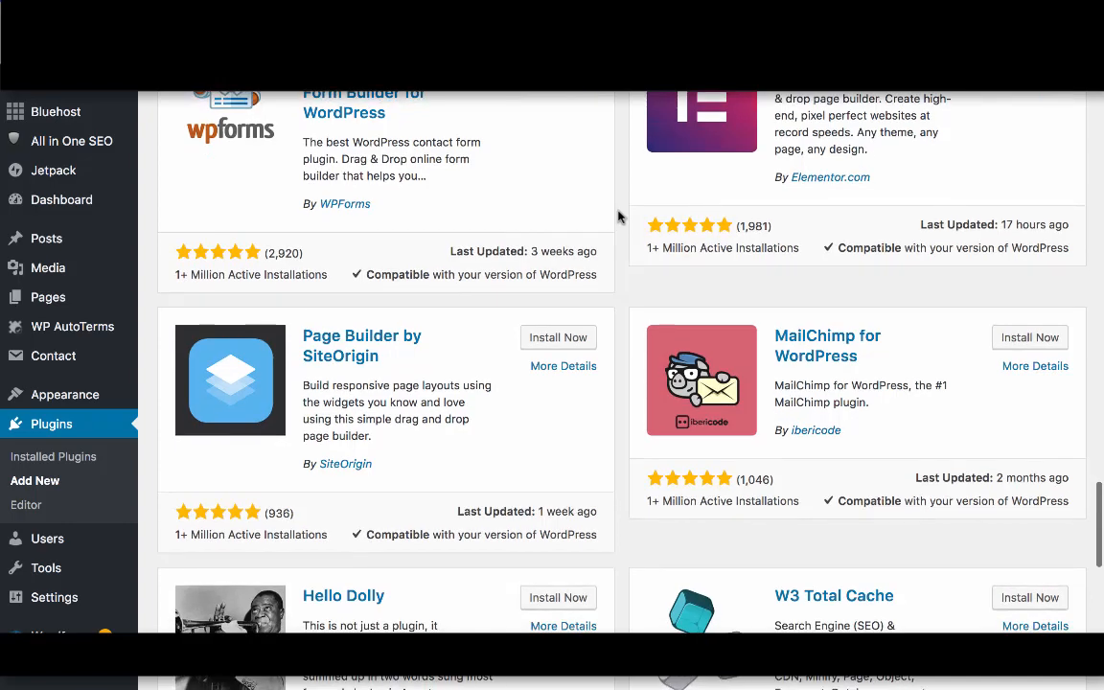
pyautogui.scroll(-4, 618, 216)
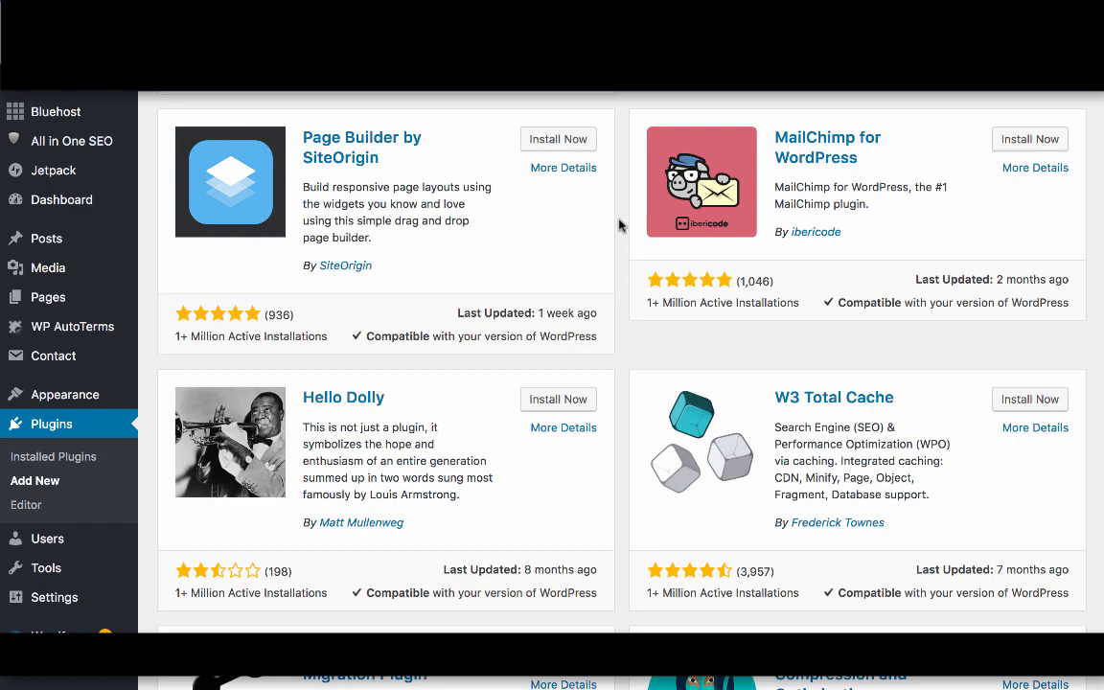
pyautogui.scroll(-4, 618, 226)
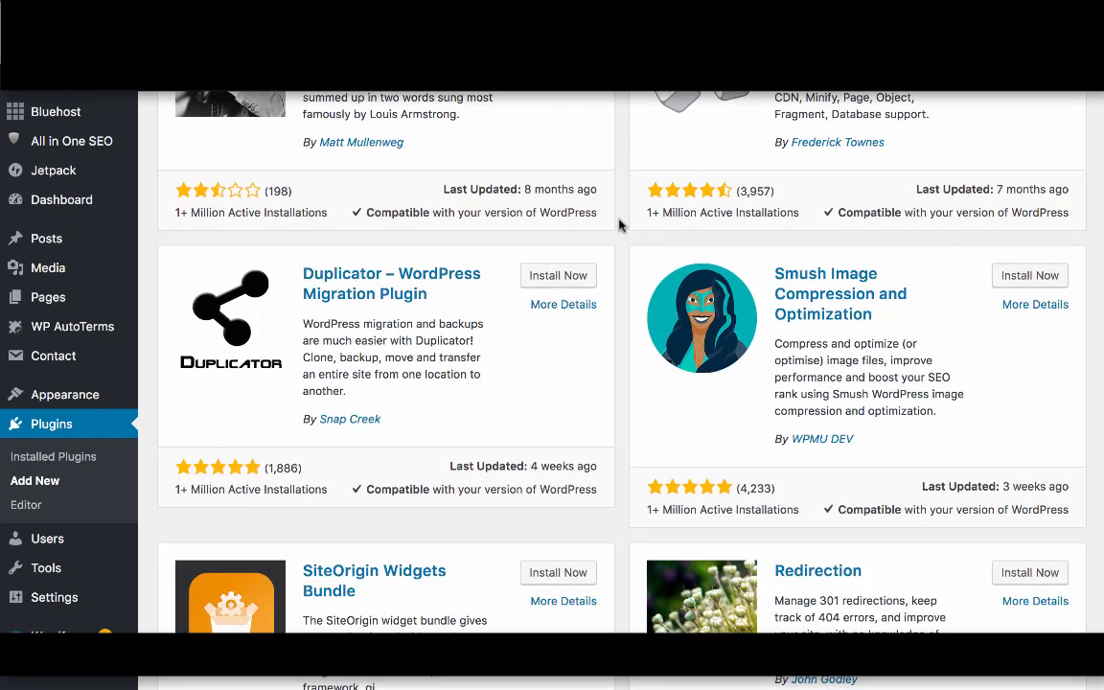
pyautogui.scroll(2, 618, 225)
pyautogui.scroll(-15, 618, 225)
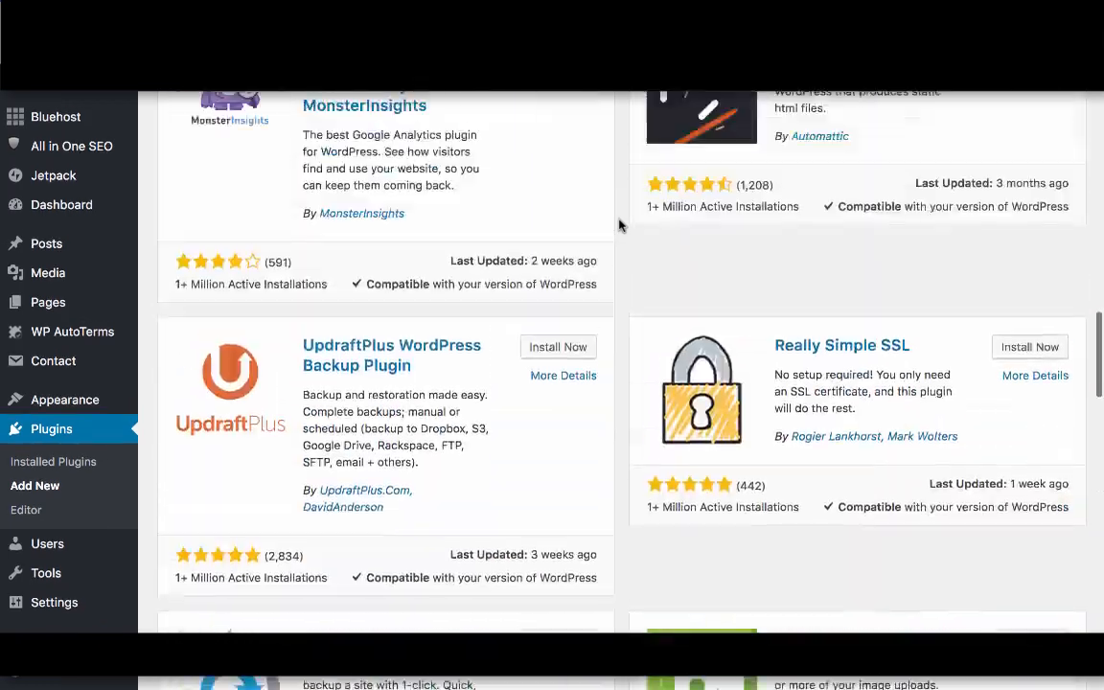
pyautogui.scroll(4, 618, 225)
pyautogui.scroll(9, 618, 226)
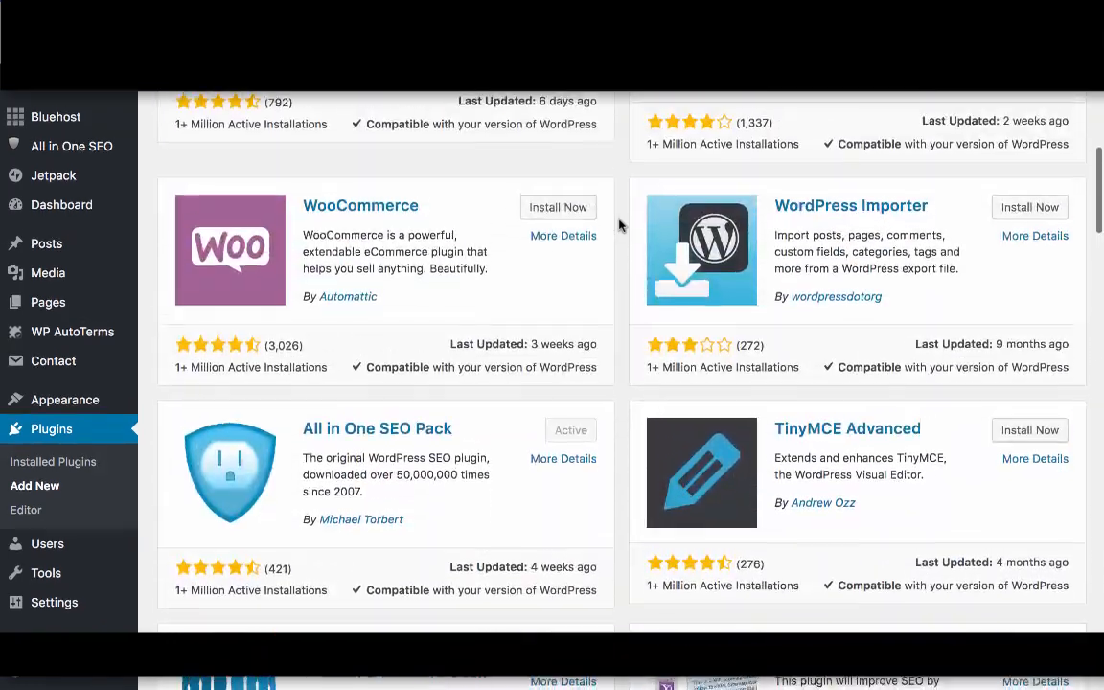
pyautogui.scroll(4, 618, 225)
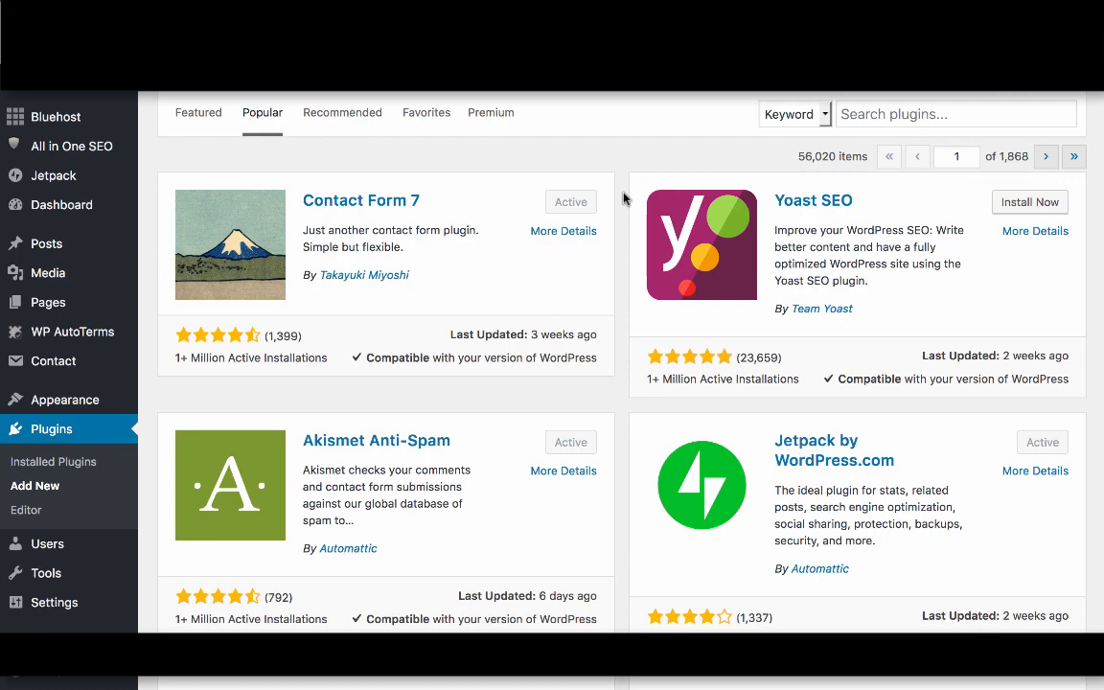
pyautogui.scroll(-5, 622, 198)
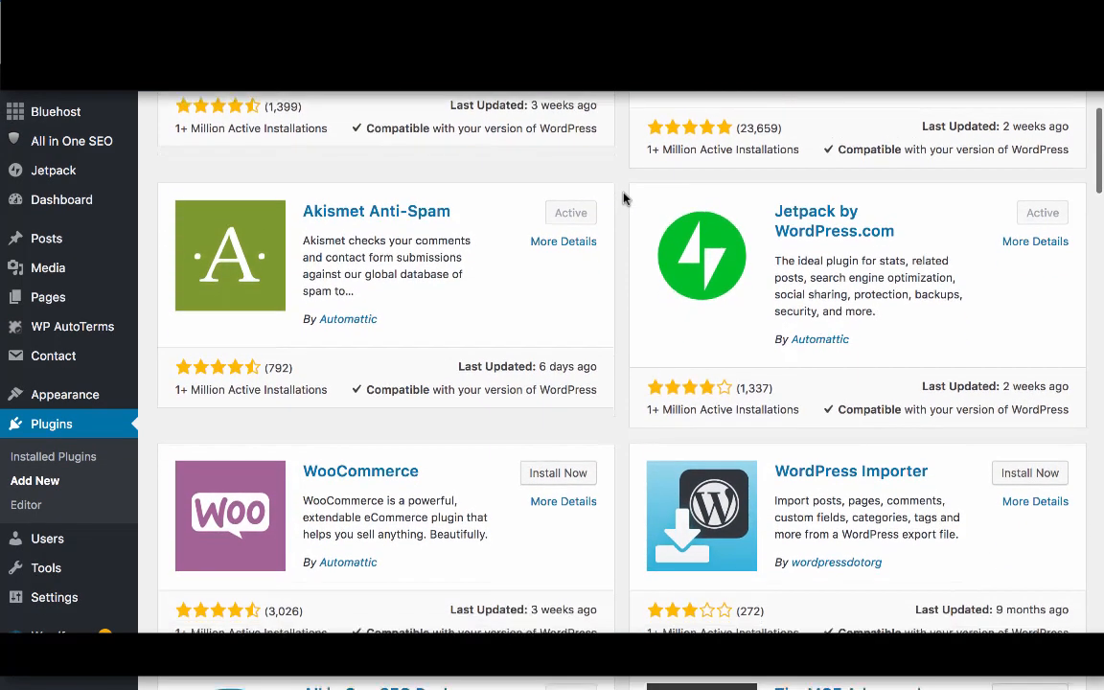
pyautogui.scroll(-3, 623, 198)
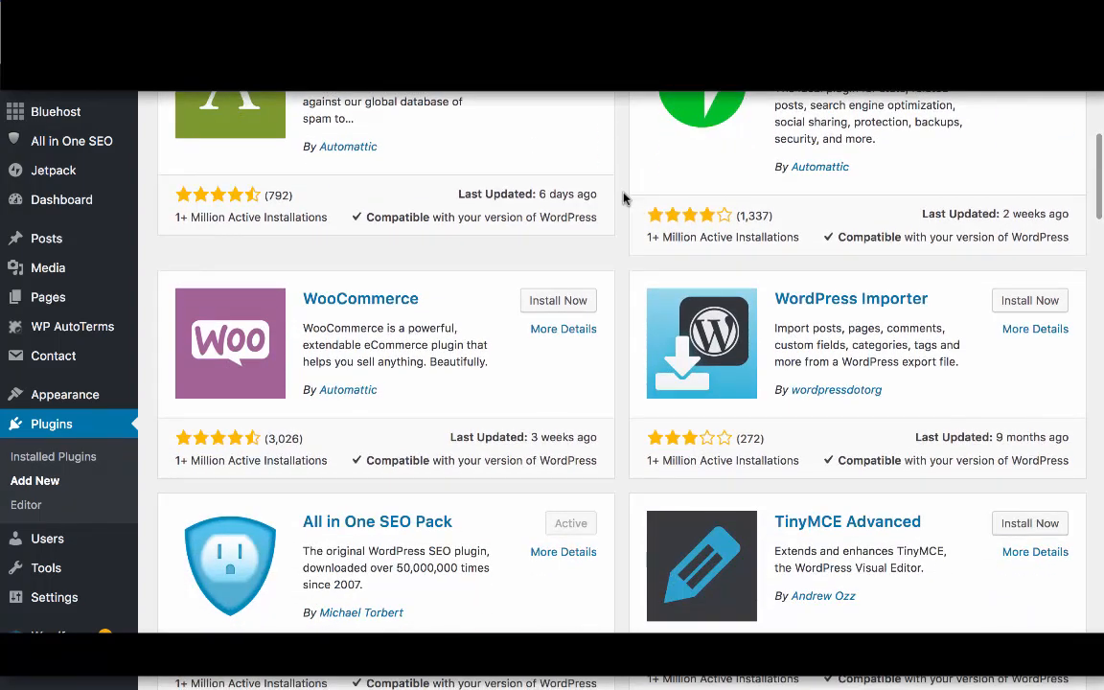
pyautogui.scroll(3, 623, 198)
pyautogui.scroll(3, 622, 198)
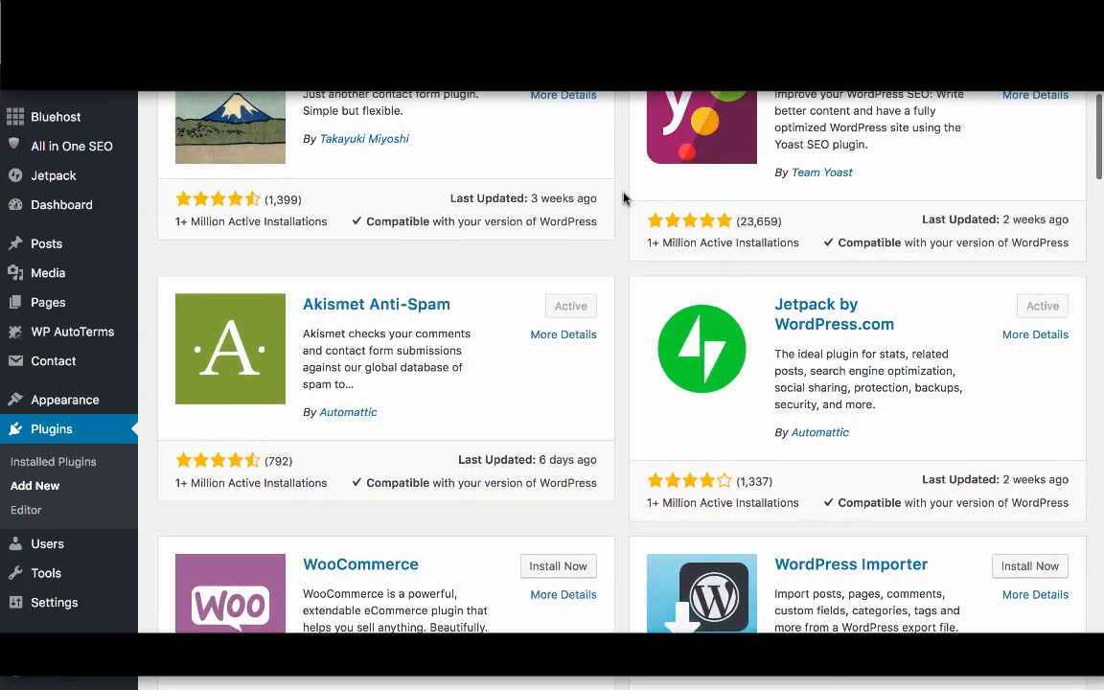
pyautogui.scroll(1, 623, 198)
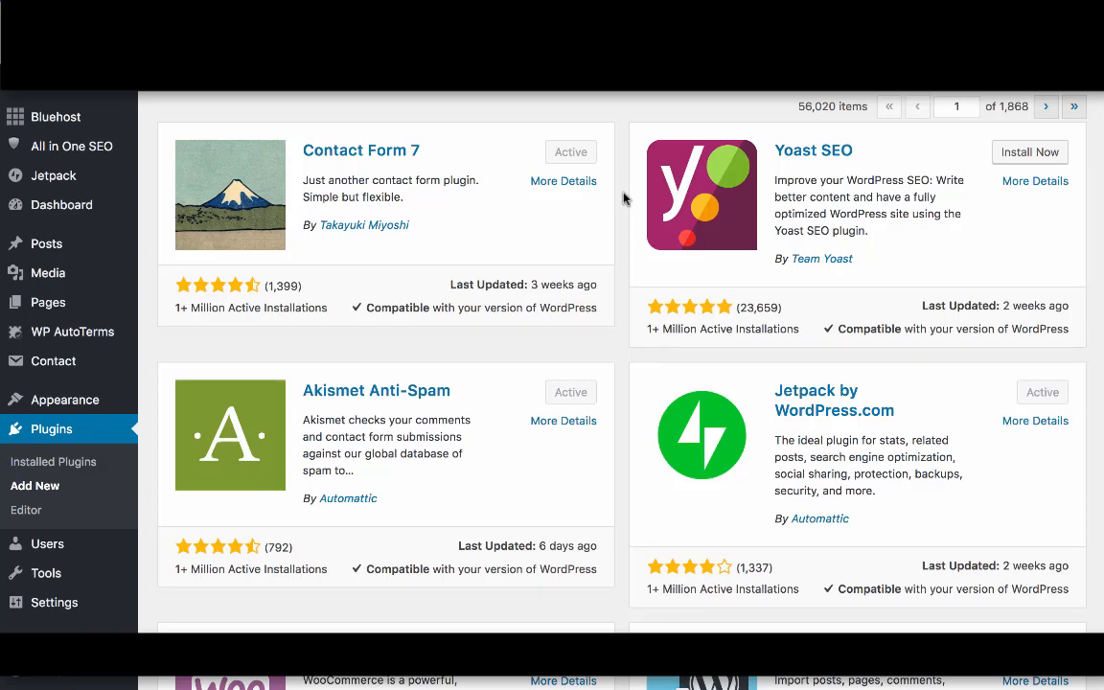
pyautogui.scroll(2, 623, 199)
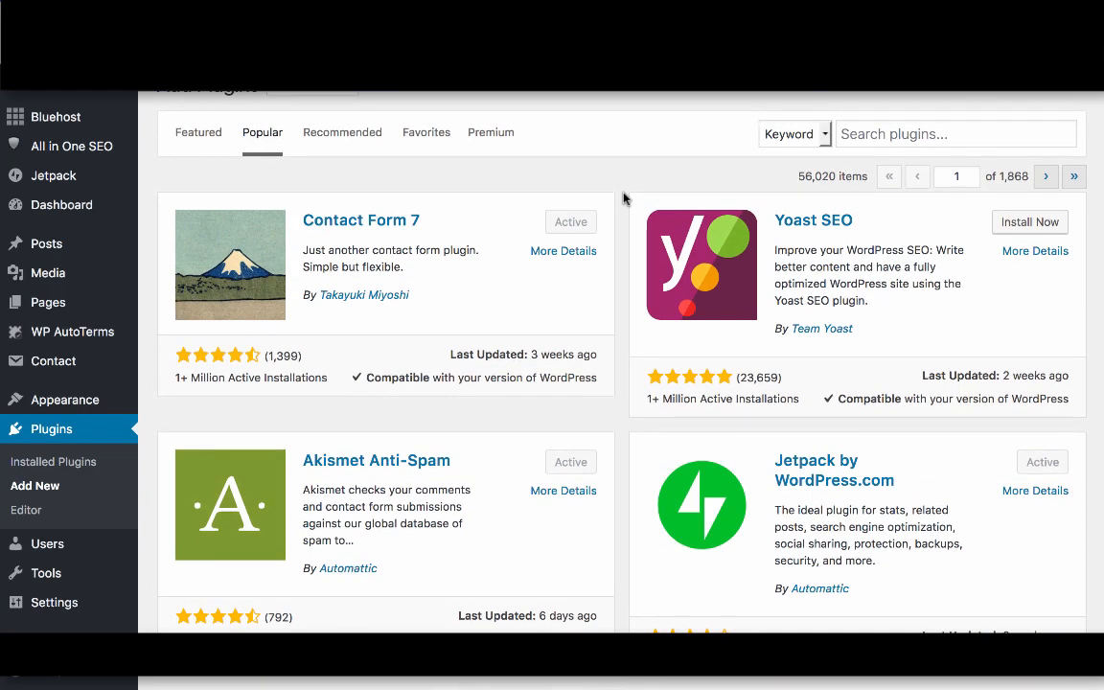